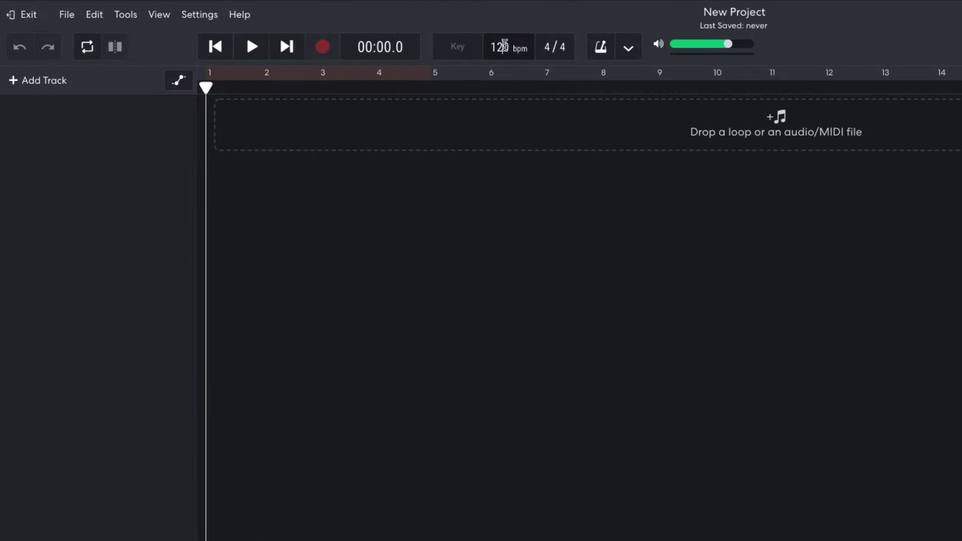
Set the project tempo to 170 bpm and the key to G minor
left_click(481, 45)
type("1")
left_click(466, 53)
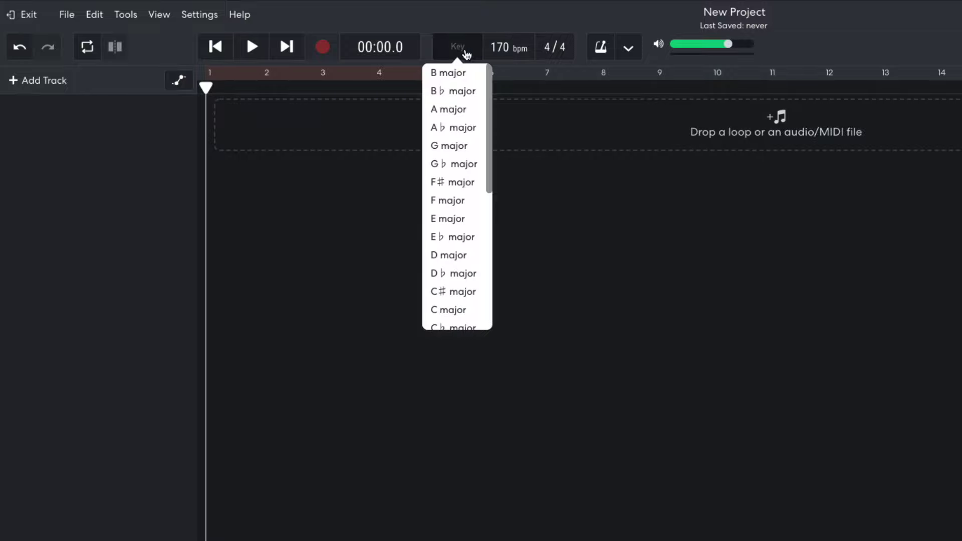
left_click_drag(489, 84, 492, 185)
left_click(461, 260)
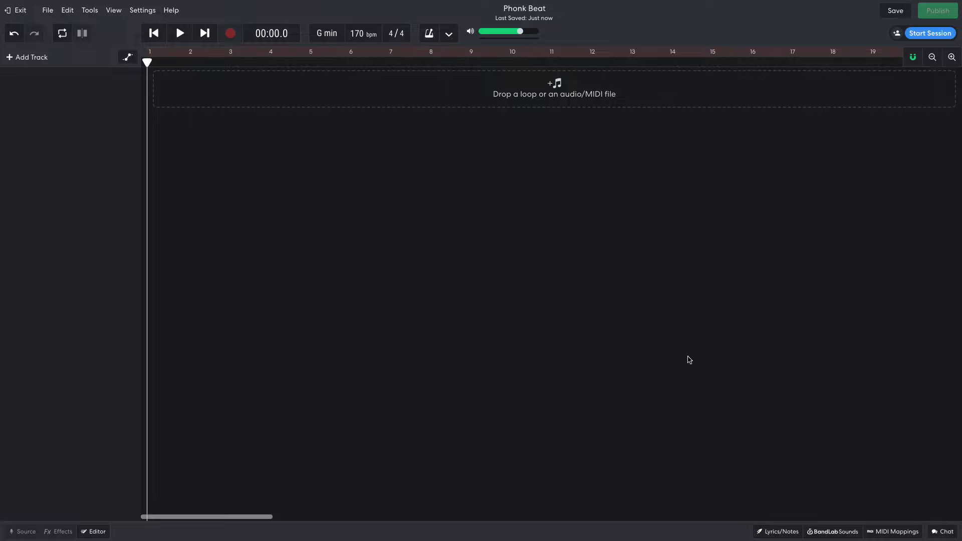
Search BandLab Sounds for cowbell, preview 808_cowbell, and add a Sampler track
left_click(813, 531)
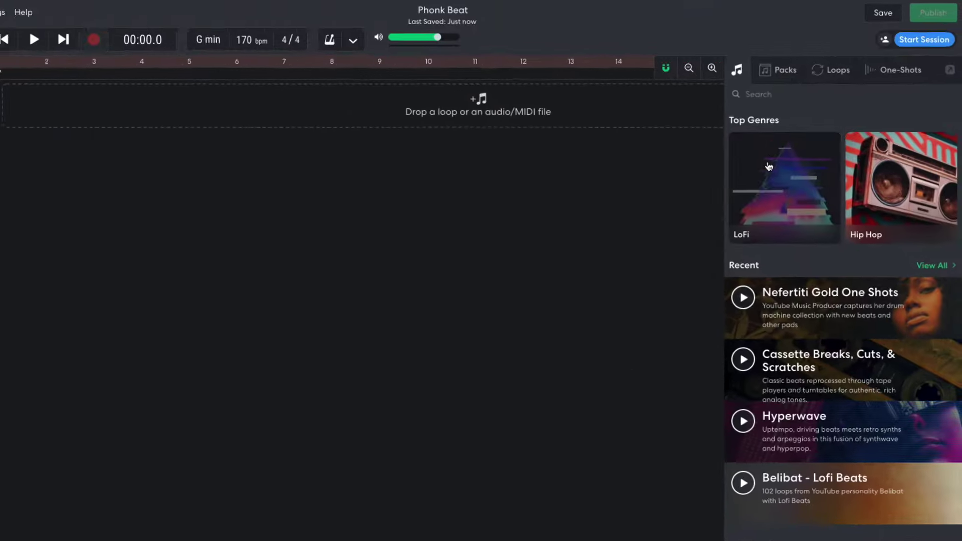
left_click(763, 112)
type("cow")
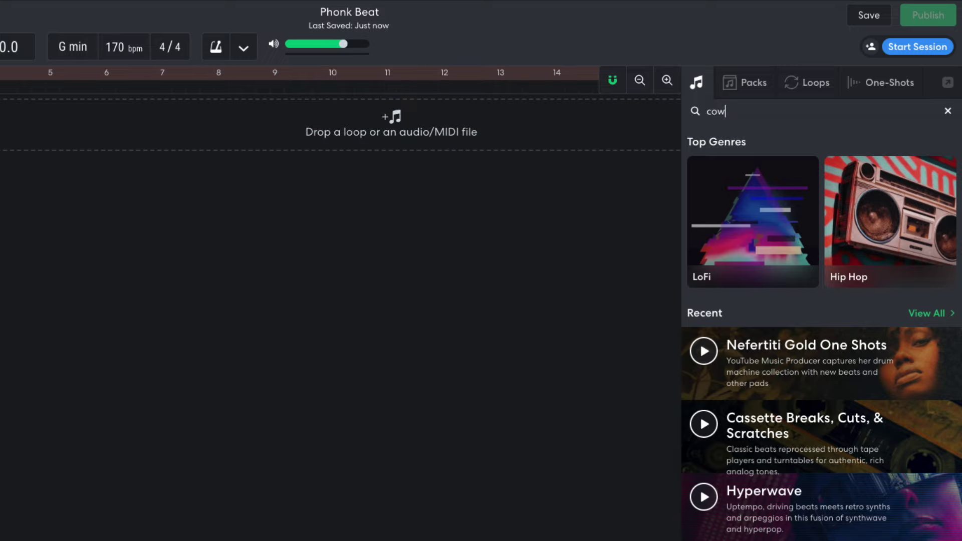
type("bell")
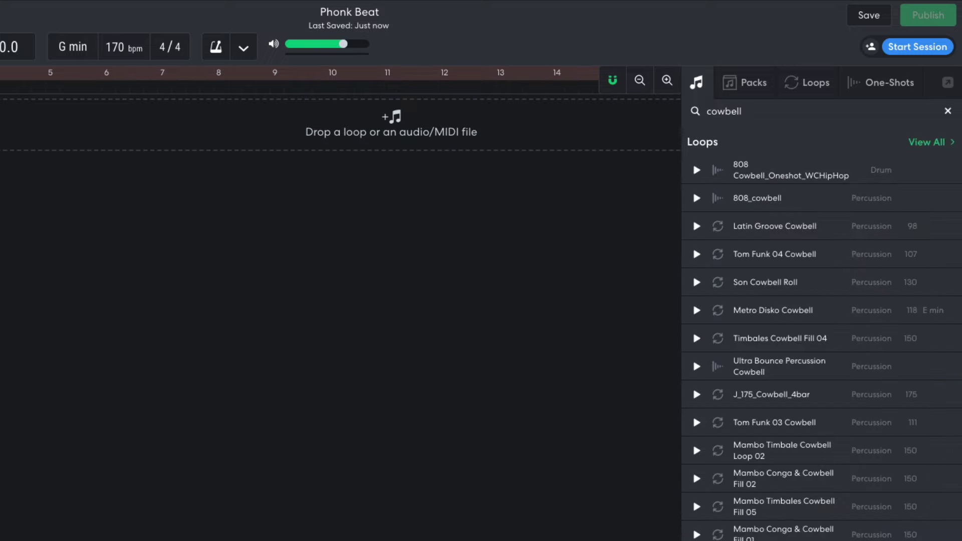
left_click(697, 199)
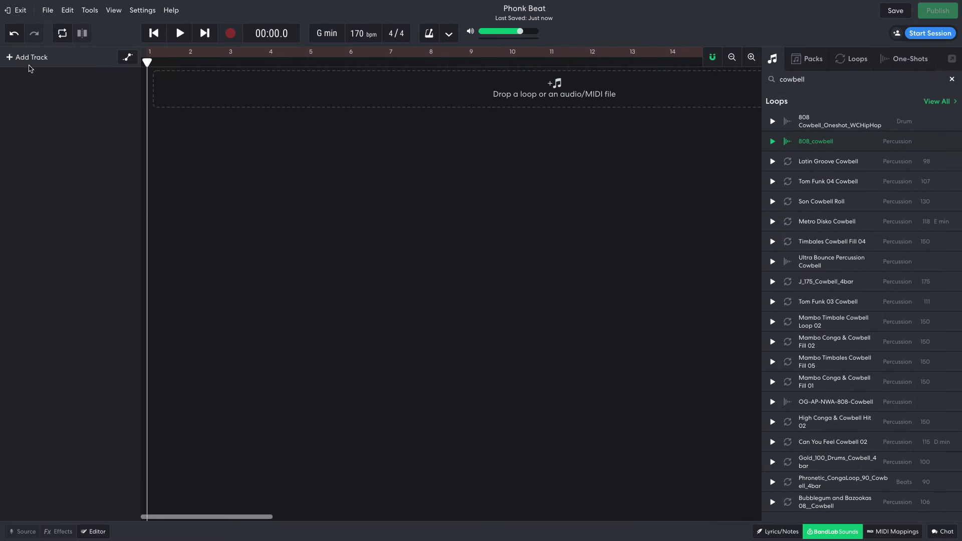
left_click(28, 57)
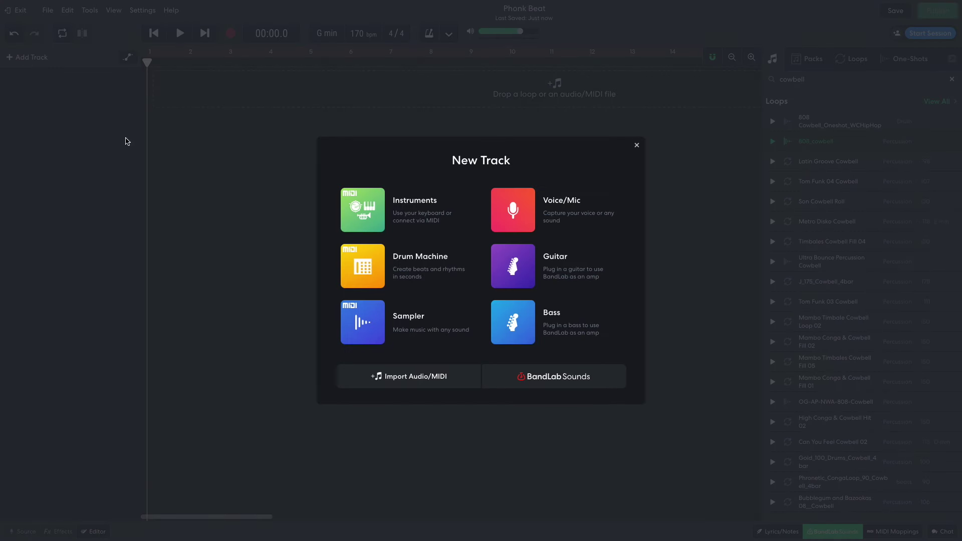
left_click(371, 328)
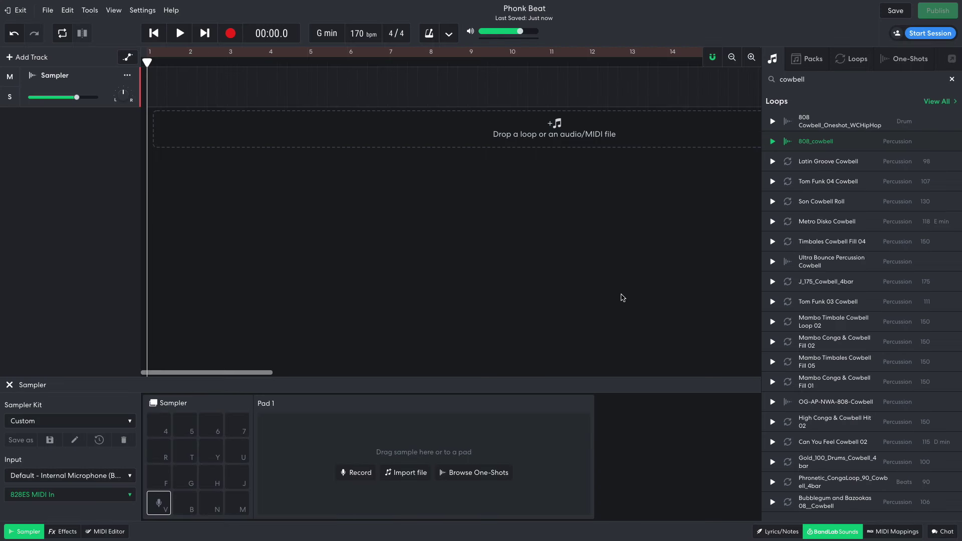
Load 808_cowbell onto pad V, pitch it to -12 semitones, and audition it
left_click_drag(808, 144, 158, 504)
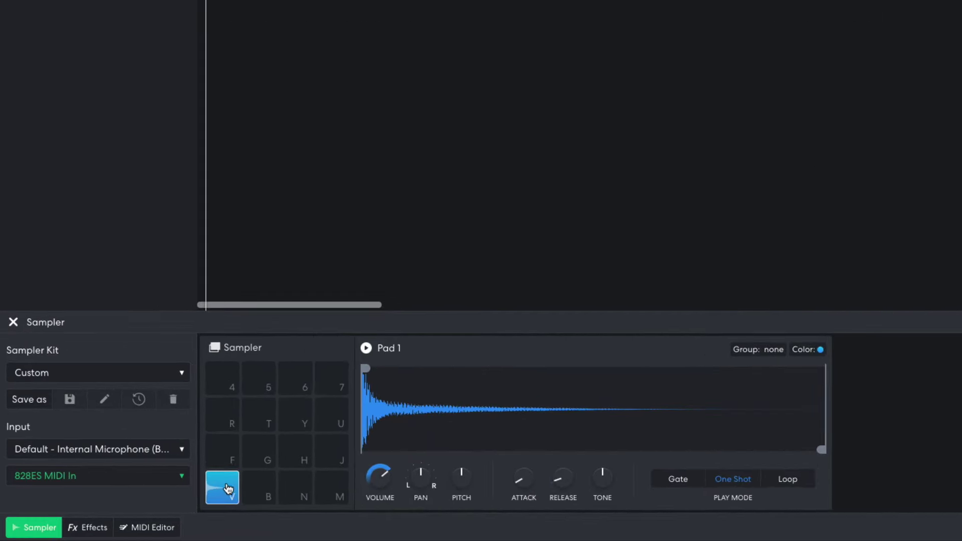
left_click_drag(464, 486, 465, 487)
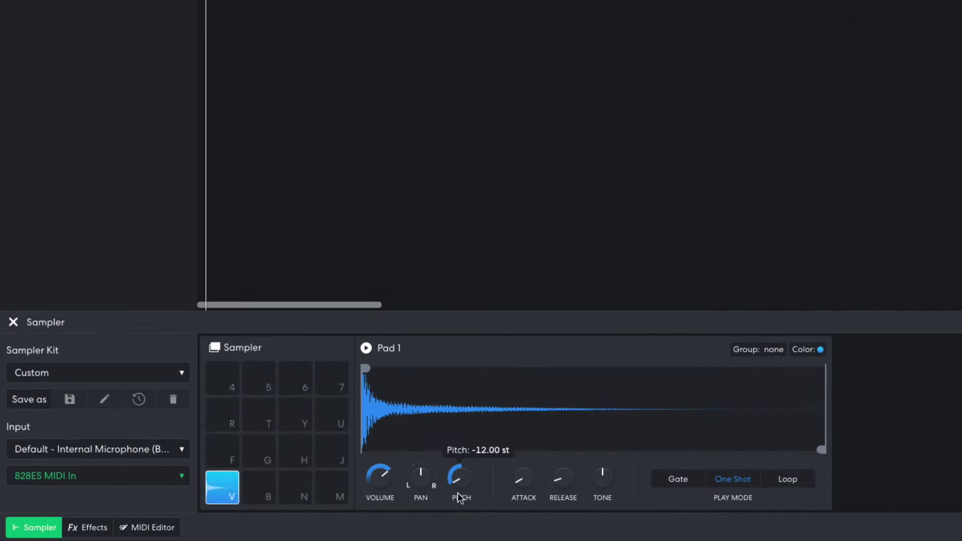
left_click(366, 348)
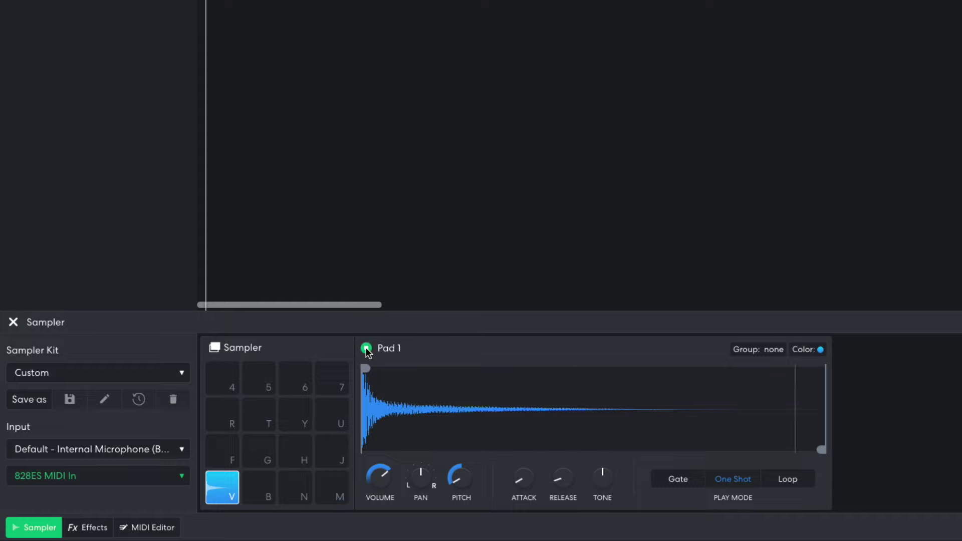
left_click(366, 348)
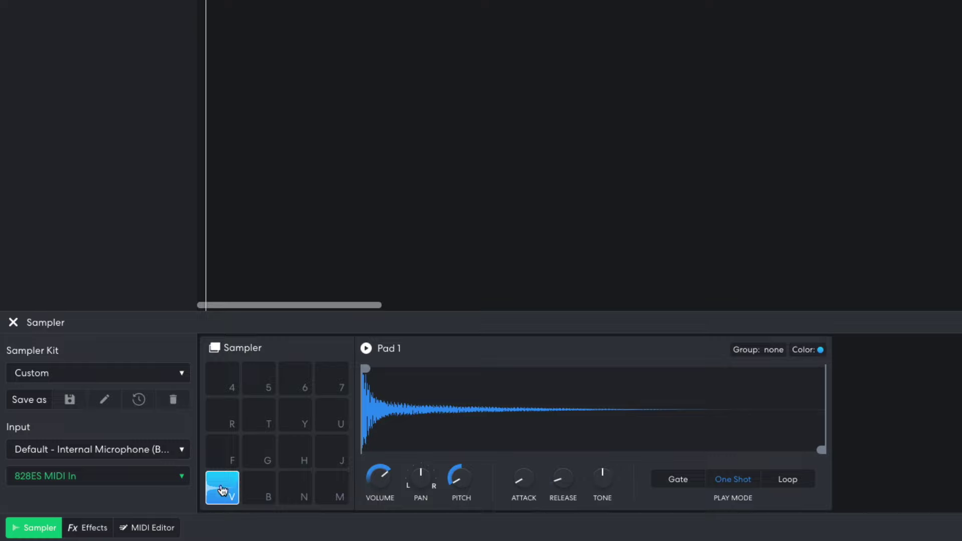
Tune pad B to -7 and pad N to -6 semitones, then audition the cowbell pads
left_click(258, 489)
mouse_move(383, 484)
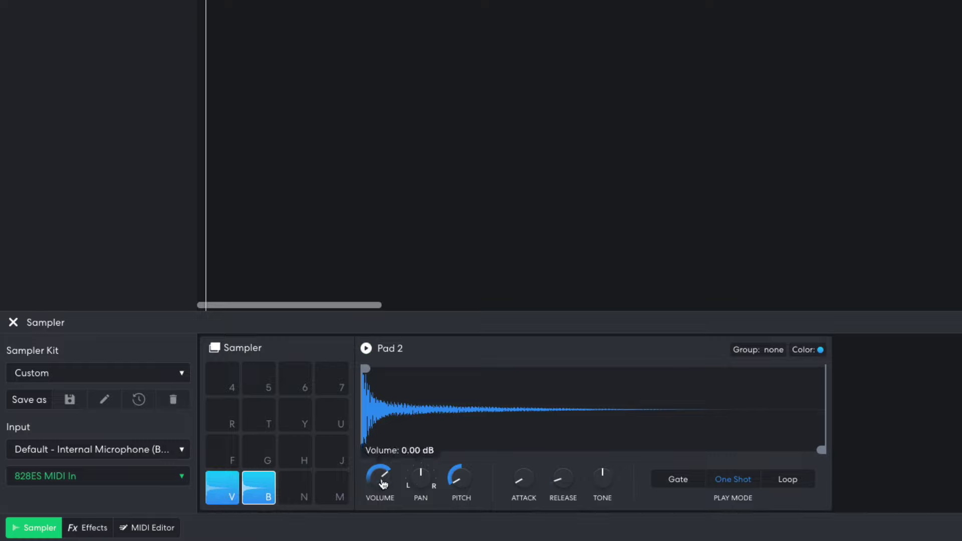
mouse_move(456, 482)
left_click_drag(453, 473, 447, 463)
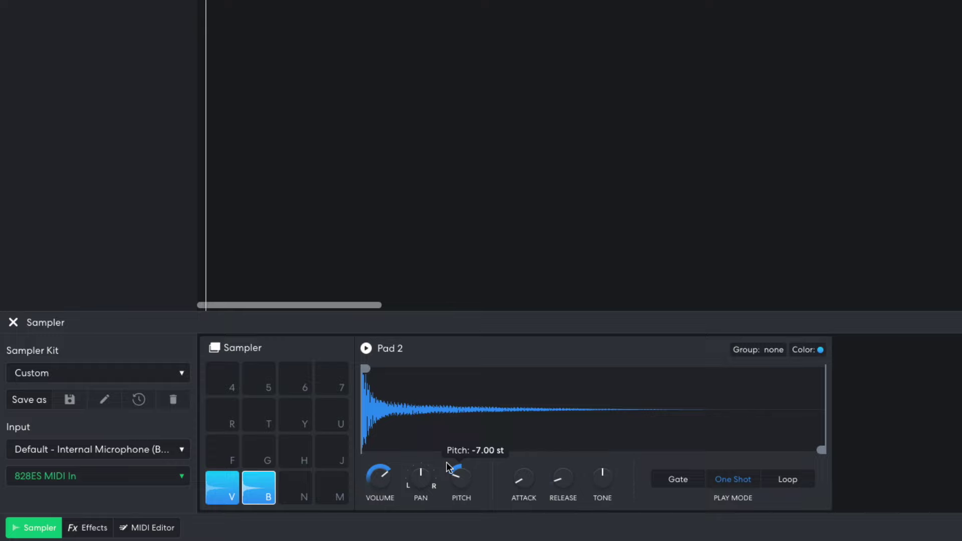
left_click(290, 484)
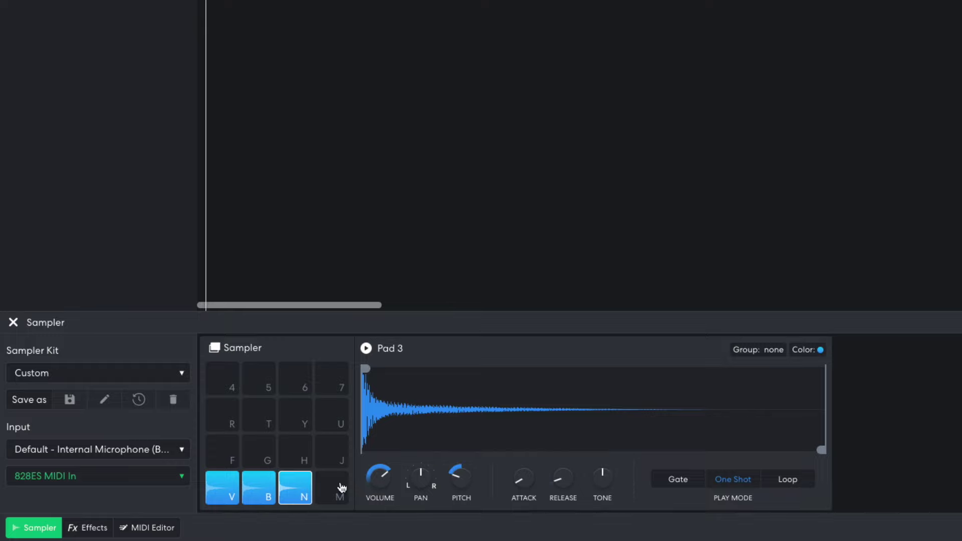
mouse_move(456, 482)
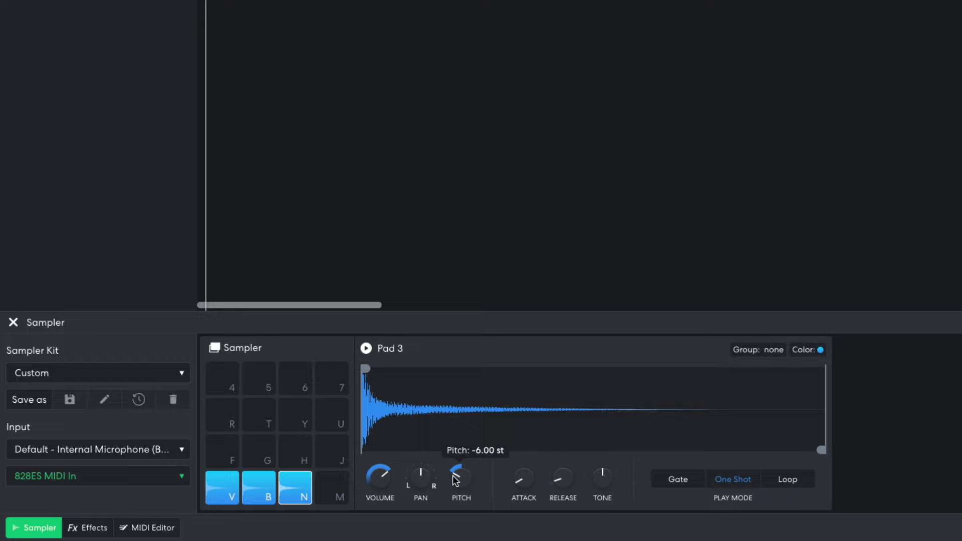
left_click(225, 490)
left_click(262, 490)
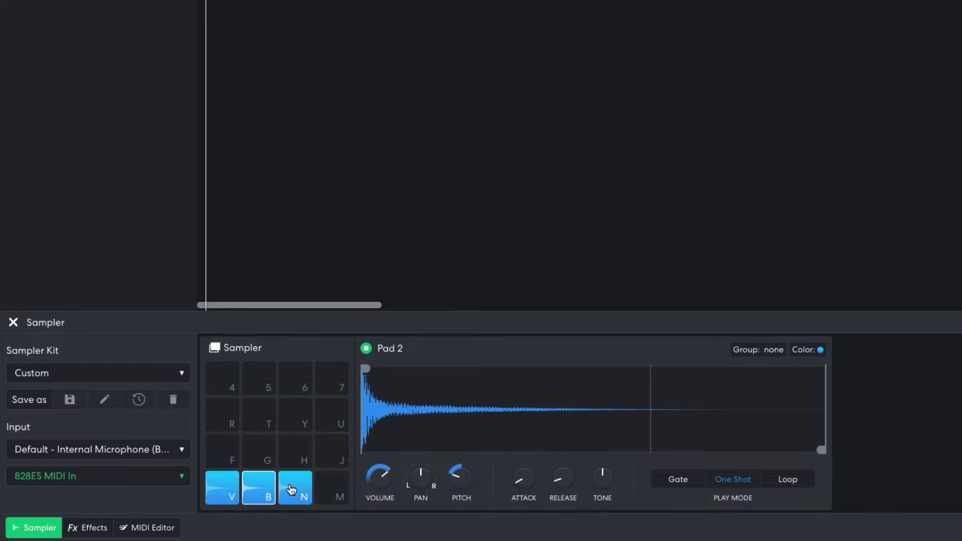
Audition pad N and play back the four-bar cowbell pattern
left_click(291, 490)
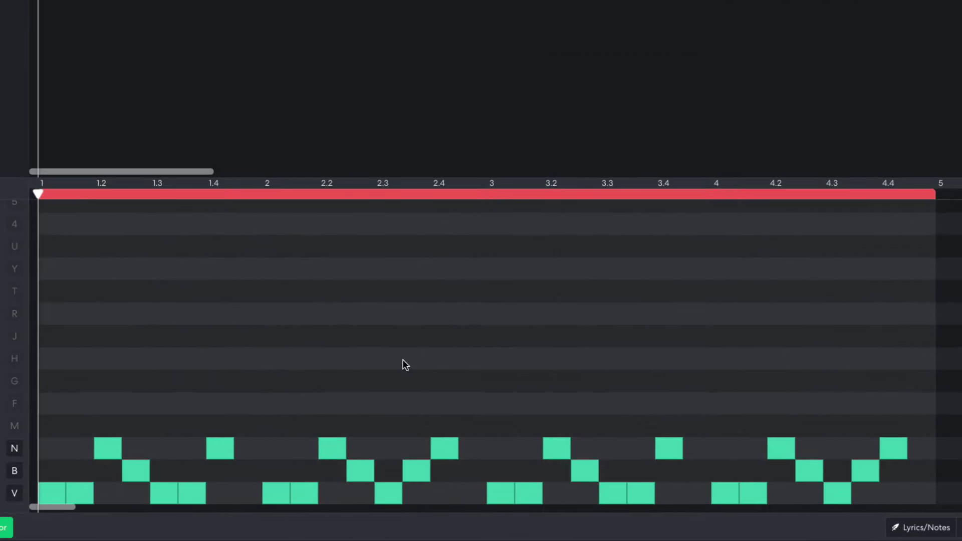
key("space")
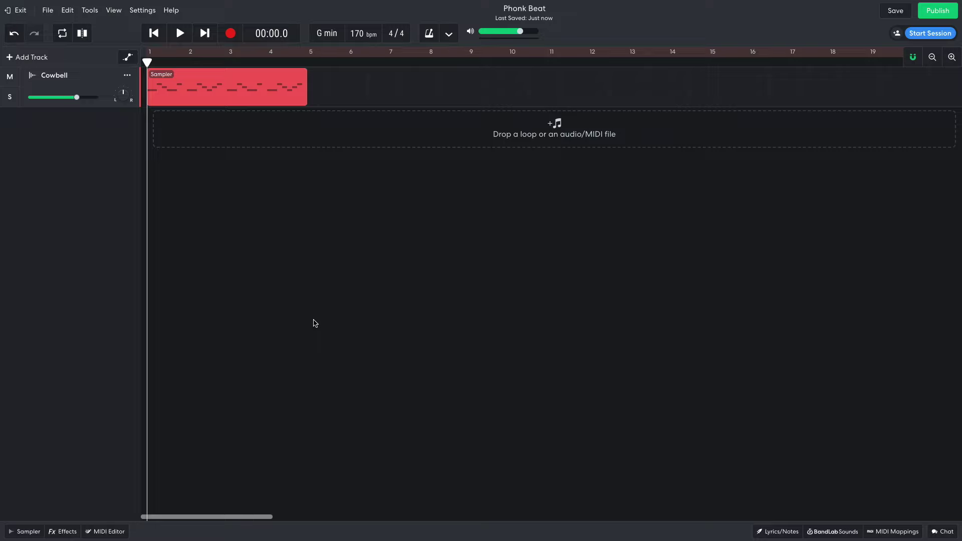
Add BL Driver distortion to the Cowbell track and listen to it
left_click(70, 532)
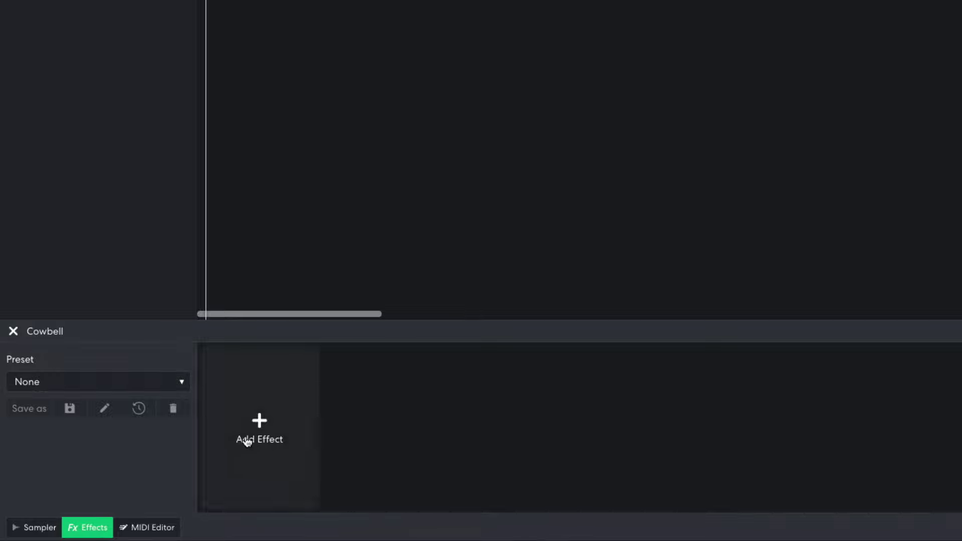
left_click(177, 467)
mouse_move(176, 467)
mouse_move(273, 414)
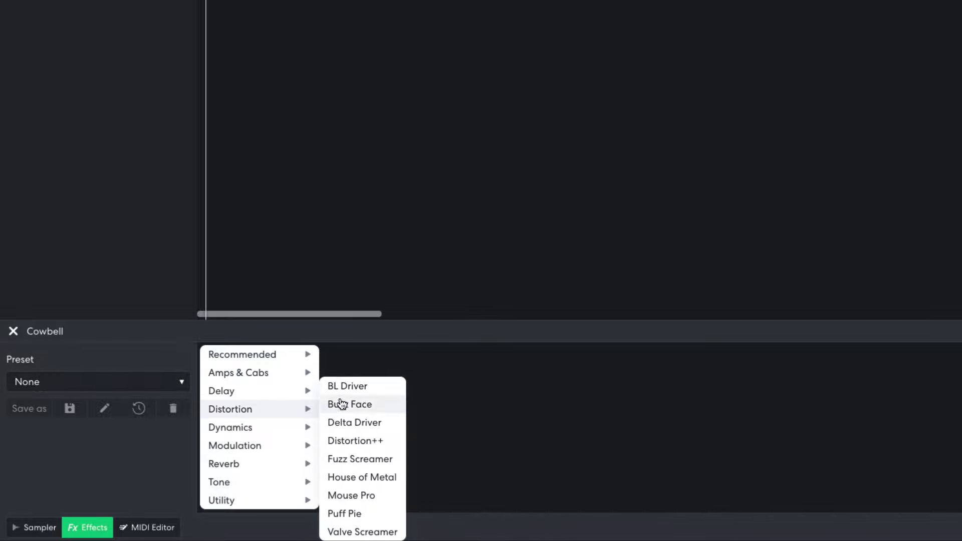
left_click(355, 390)
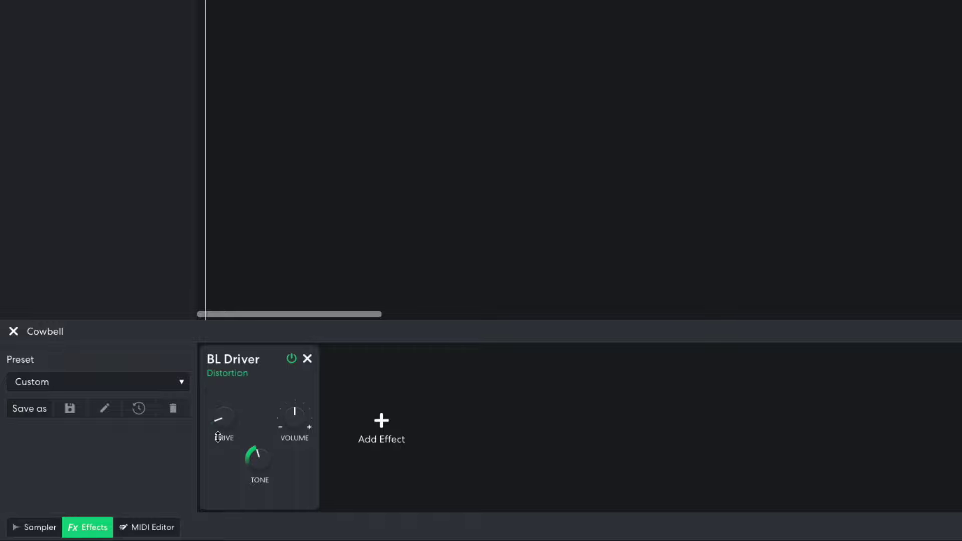
mouse_move(295, 432)
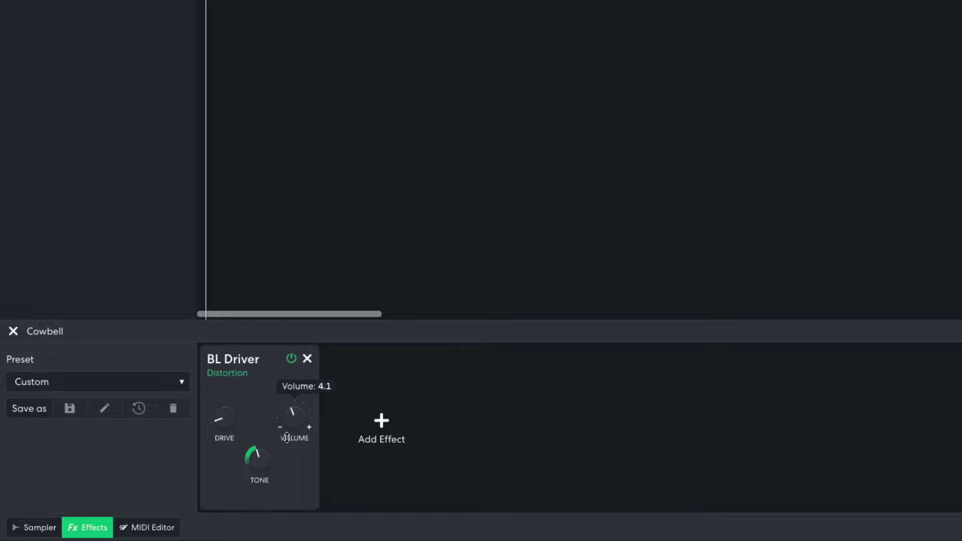
key("space")
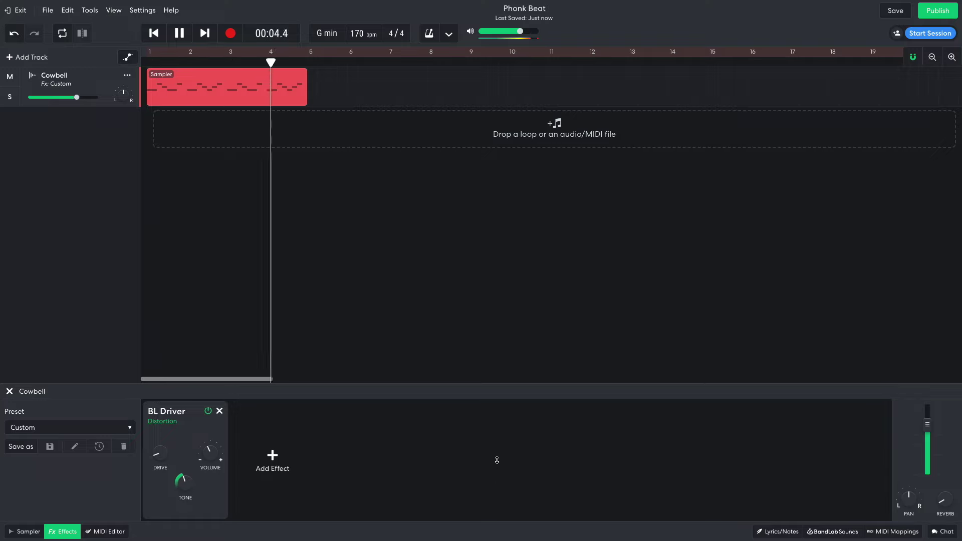
key("space")
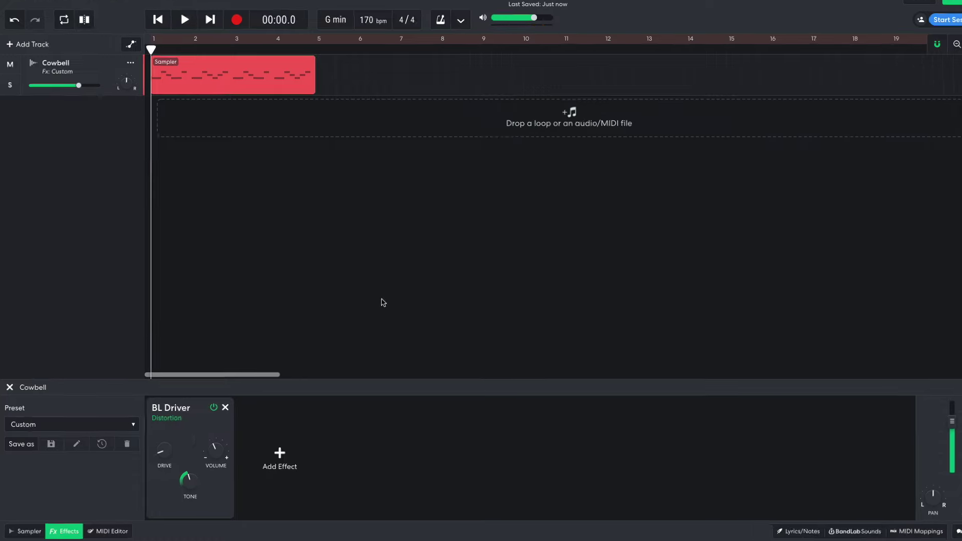
Add a D-Delay with shorter time and lower wet level, then play it back
left_click(280, 454)
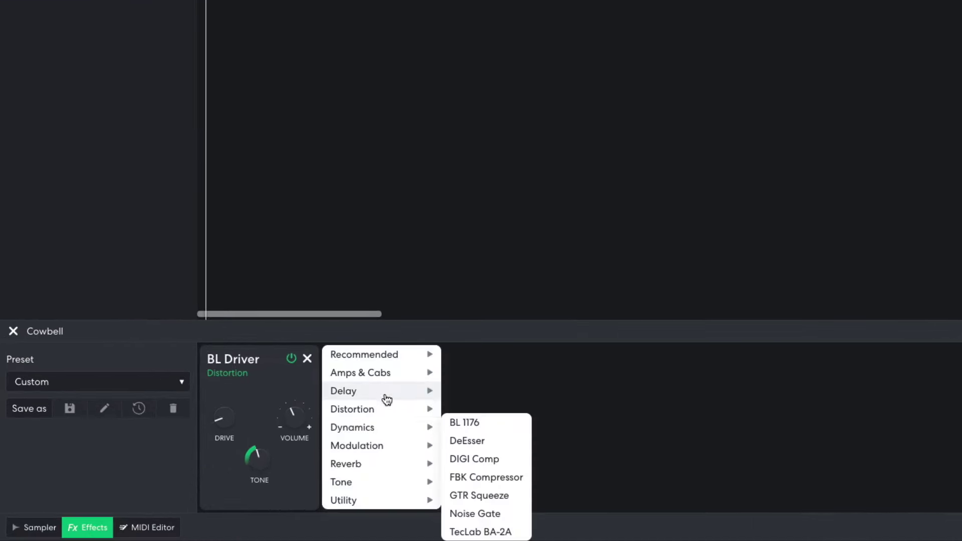
mouse_move(285, 435)
left_click(474, 395)
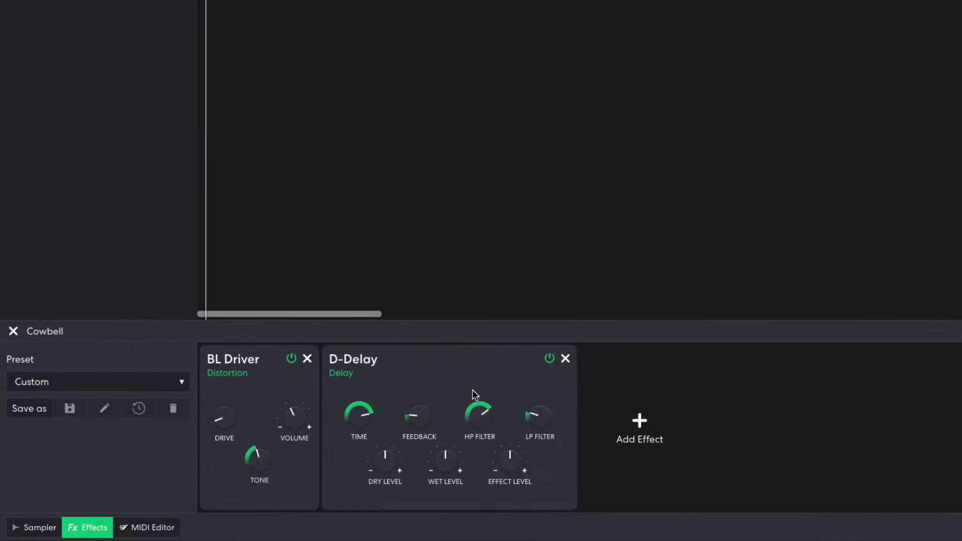
left_click_drag(359, 414, 355, 475)
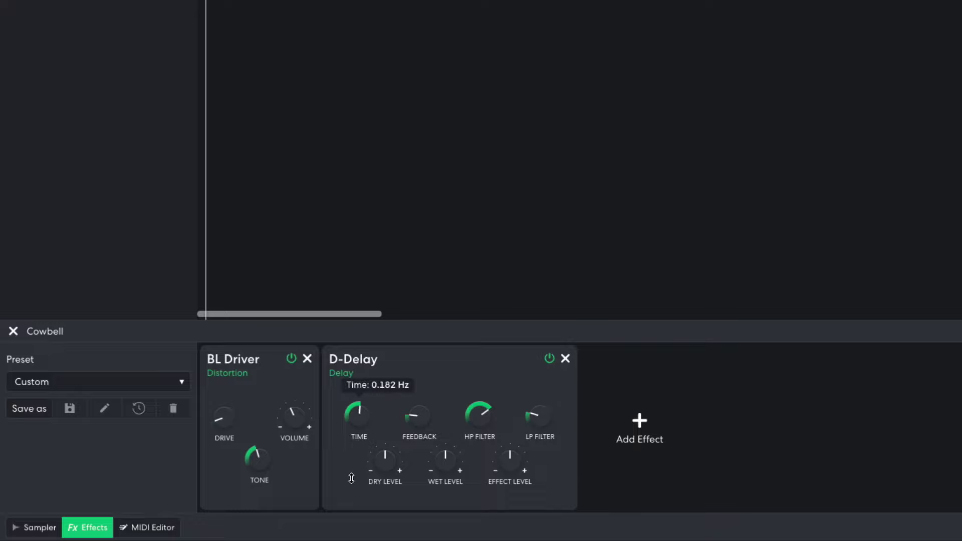
left_click_drag(451, 471, 446, 486)
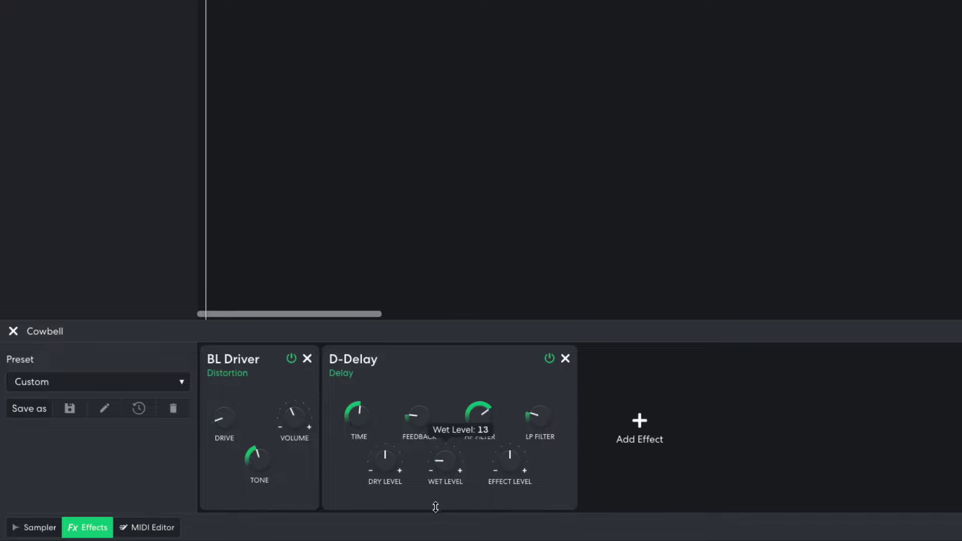
key("space")
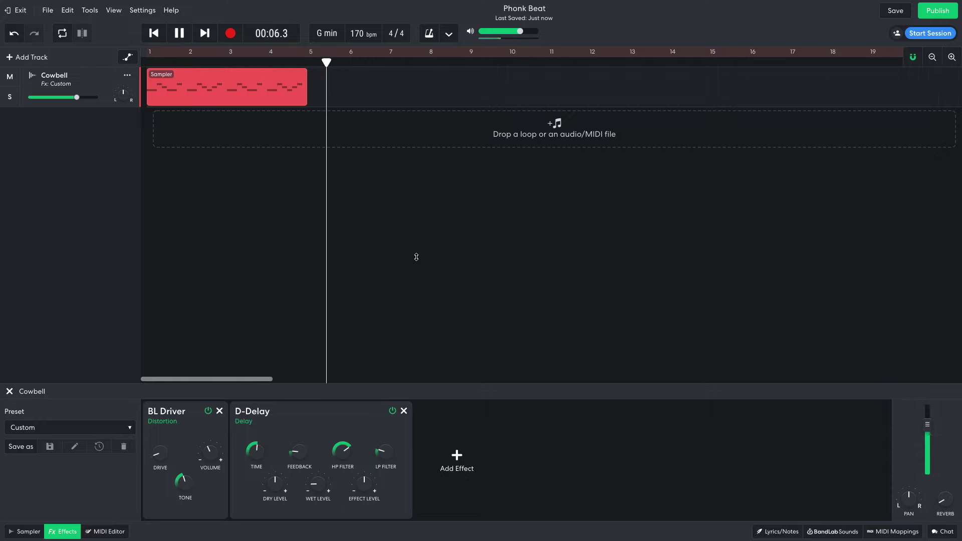
Add Studio Reverb with a reduced mix and audition it from the start
key("space")
left_click(456, 458)
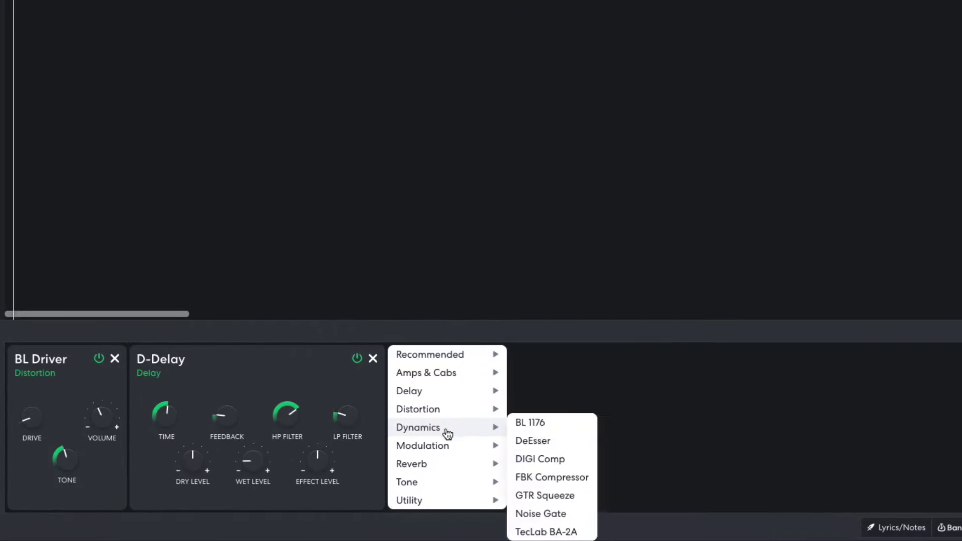
mouse_move(454, 488)
left_click(549, 500)
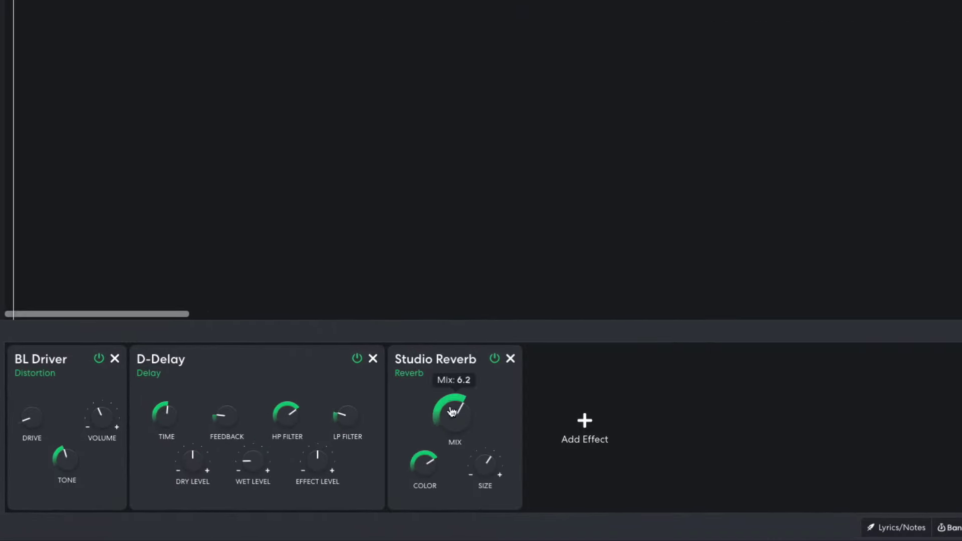
left_click_drag(453, 409, 480, 495)
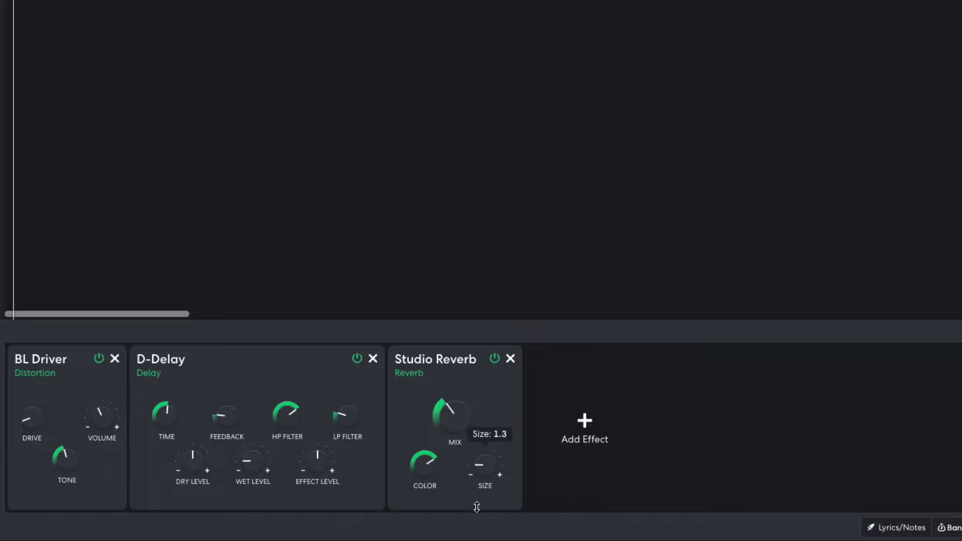
key("space")
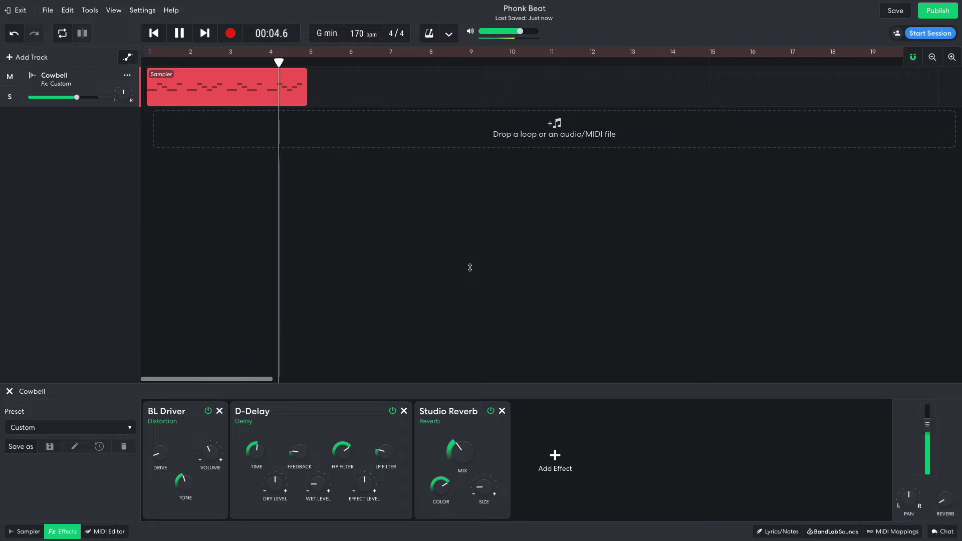
key("space")
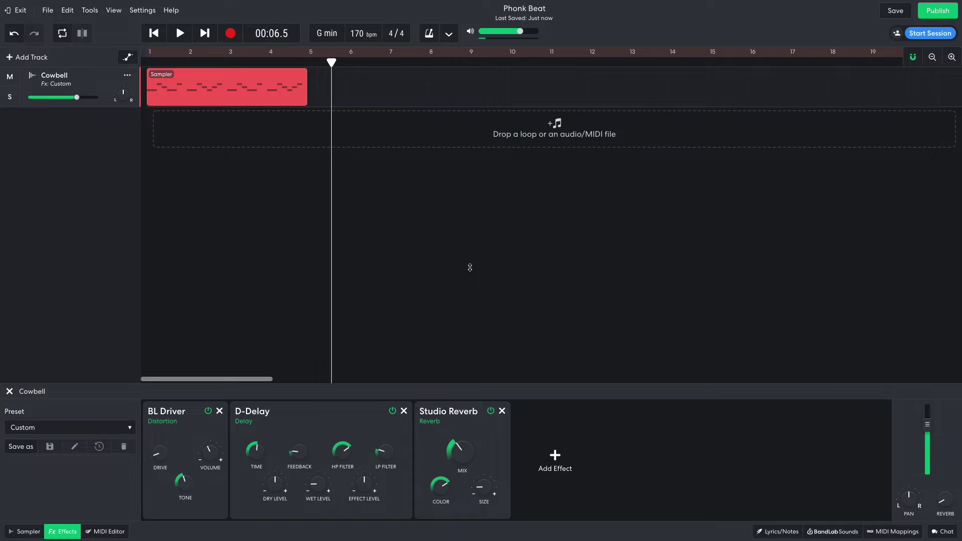
key("Home")
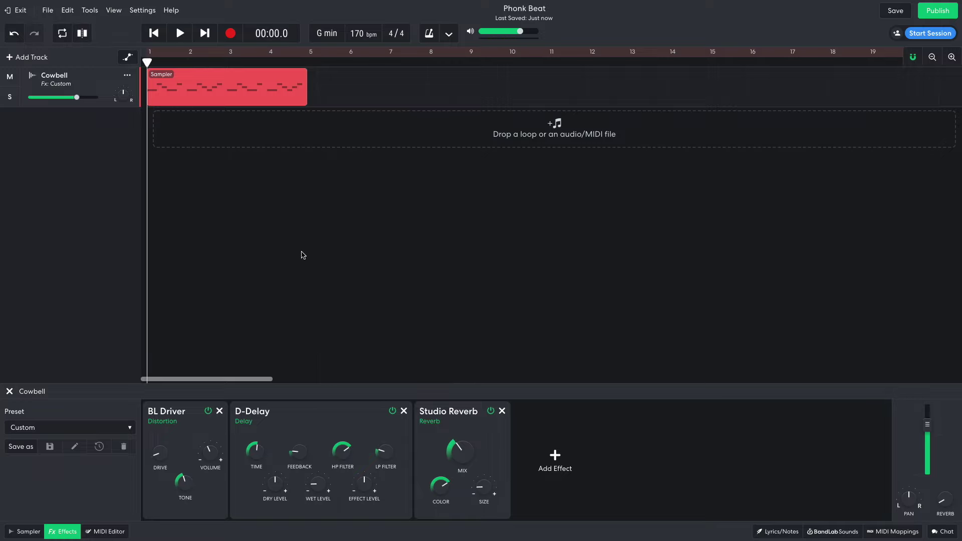
Add the BL 1176 compressor to the Cowbell chain and stop playback
left_click(580, 470)
mouse_move(582, 471)
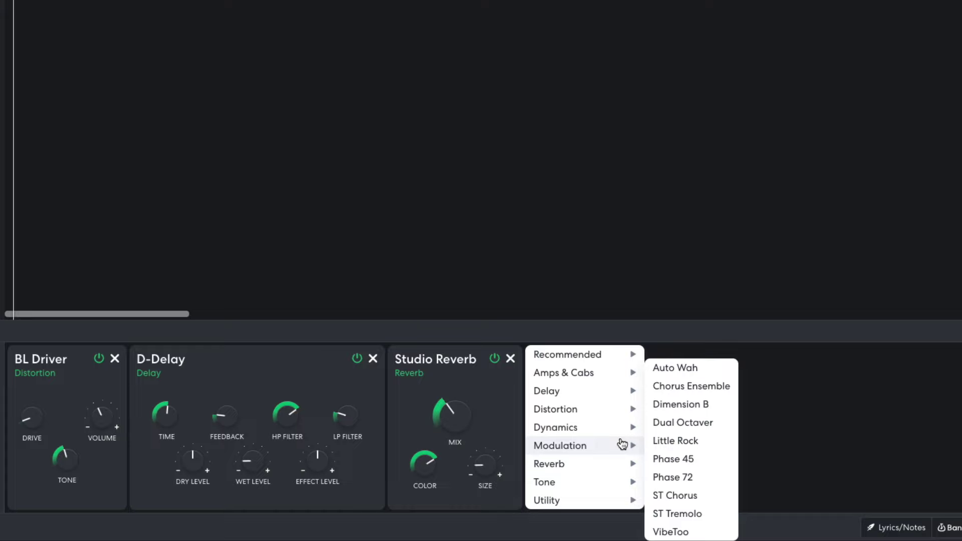
mouse_move(618, 430)
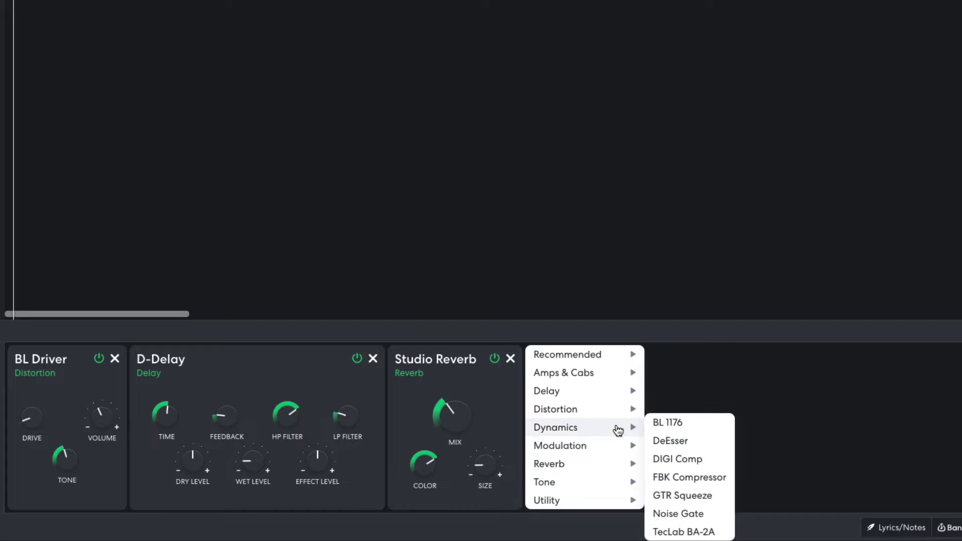
left_click(680, 426)
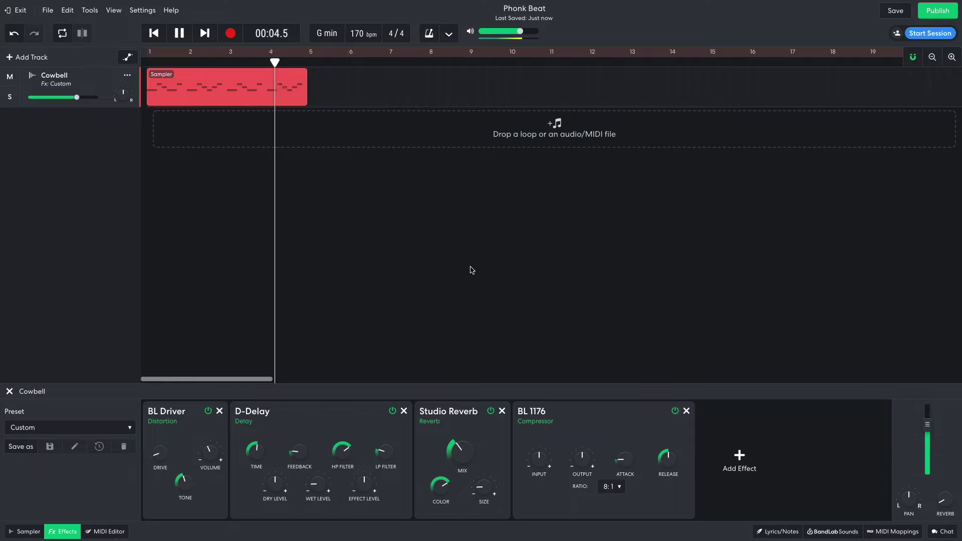
key("space")
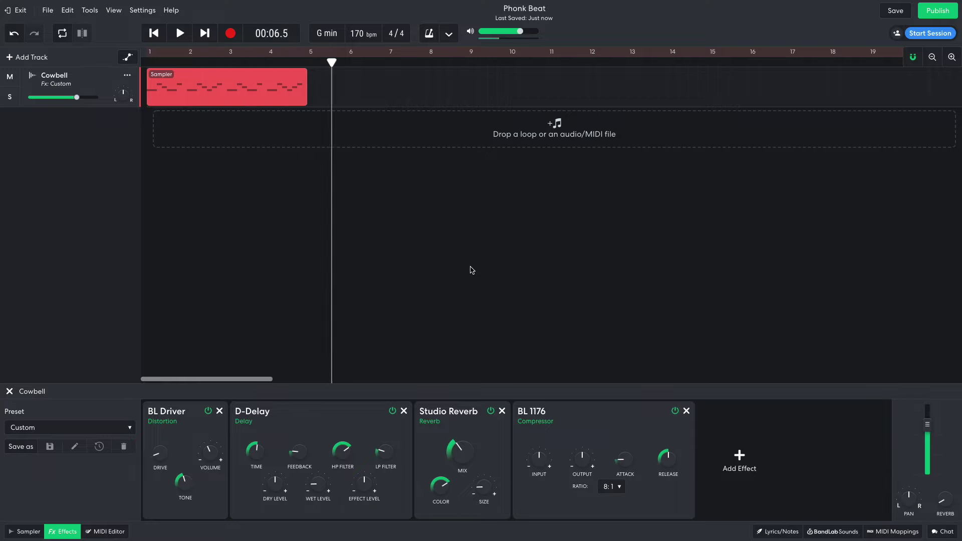
Lower the Cowbell volume to -10.2 dB and add a new instrument track
left_click_drag(76, 96, 61, 97)
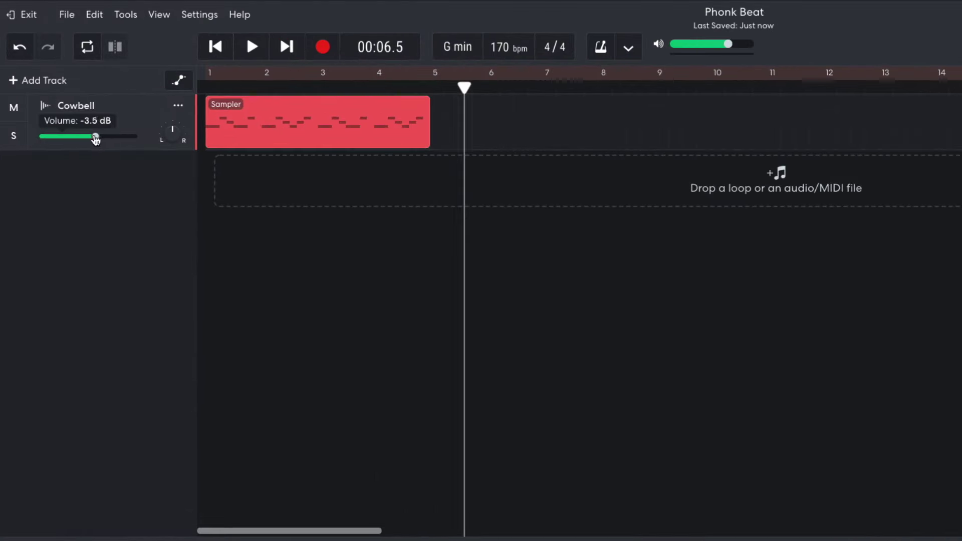
left_click_drag(87, 140, 90, 142)
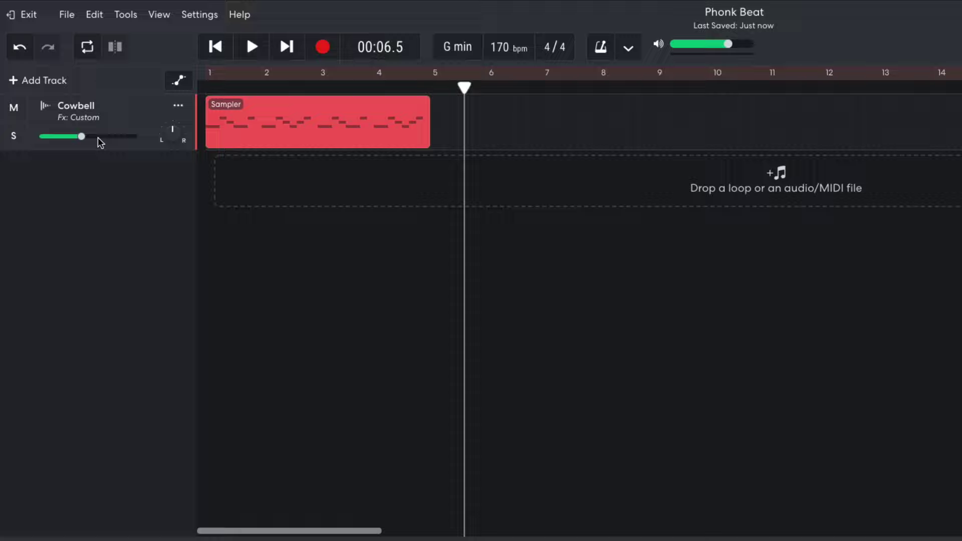
left_click(30, 57)
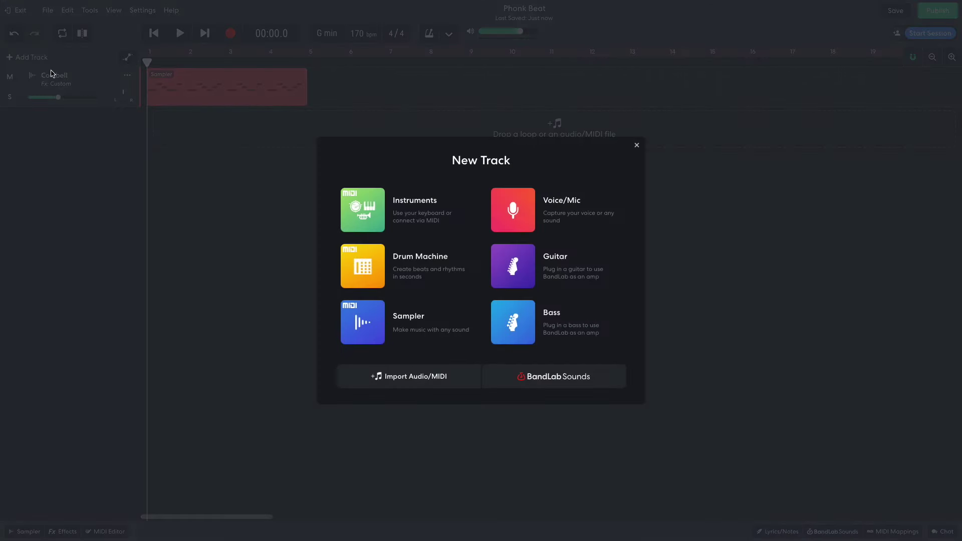
left_click(357, 204)
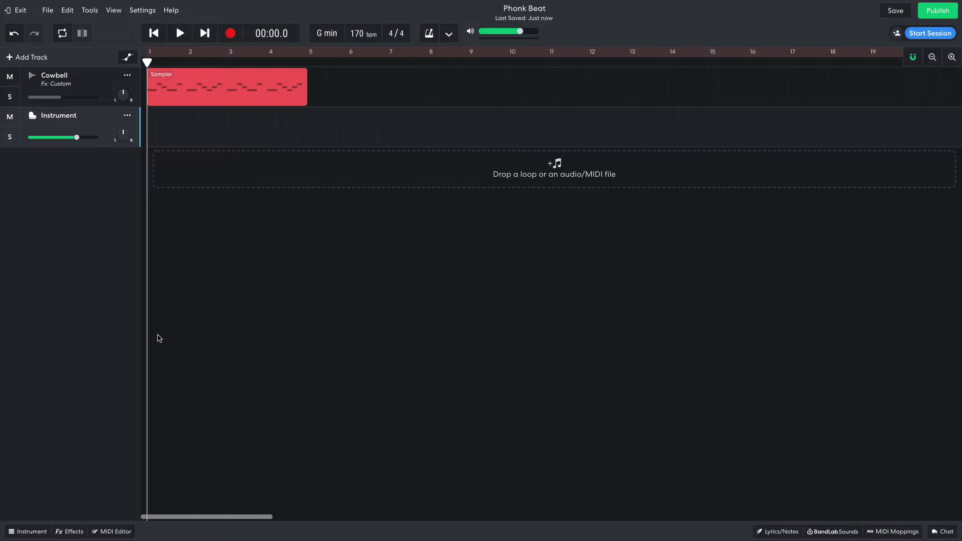
Load the Trap Kit drum pads as the new track's instrument
left_click(27, 532)
left_click(70, 422)
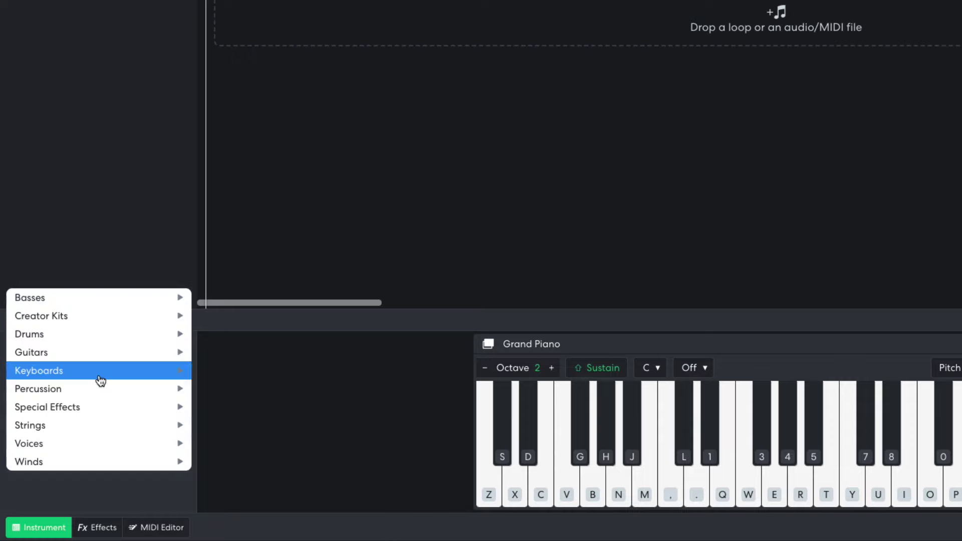
mouse_move(100, 380)
mouse_move(119, 341)
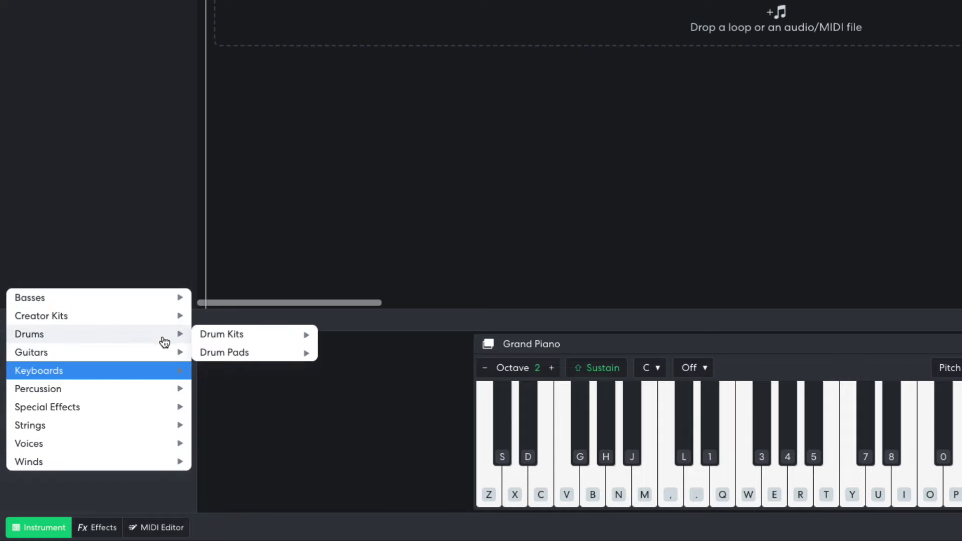
mouse_move(245, 353)
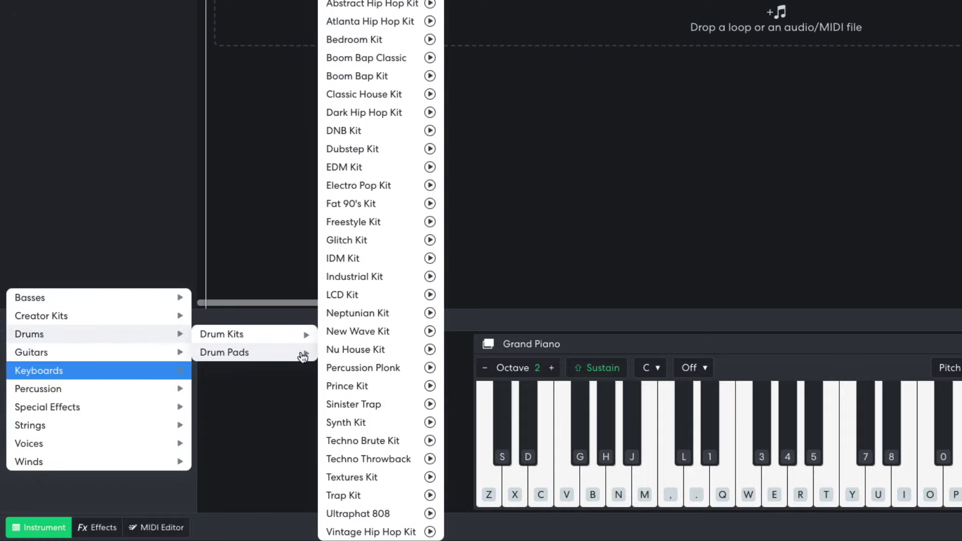
left_click(354, 495)
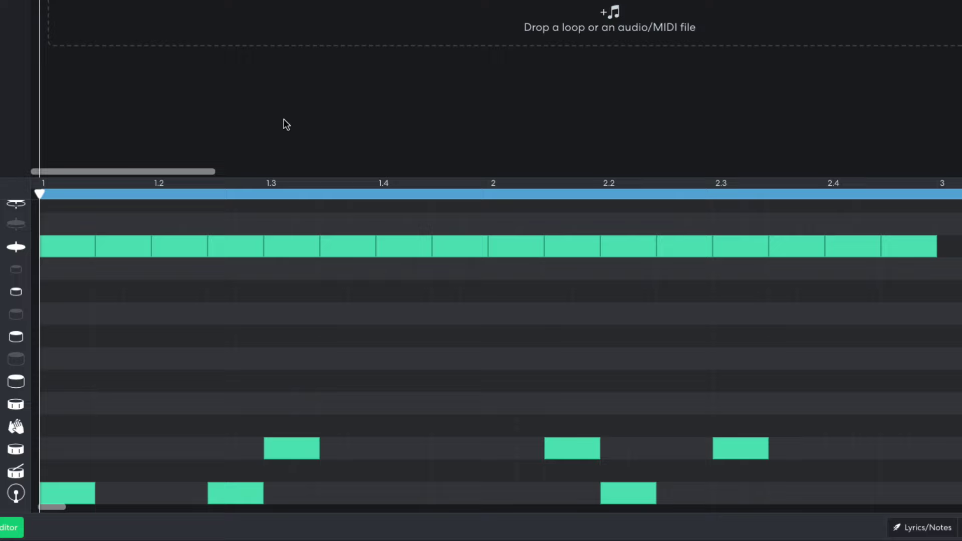
Zoom out to the four-bar drum pattern, play it, and move the bar-3 kick to beat 3.2
key("space")
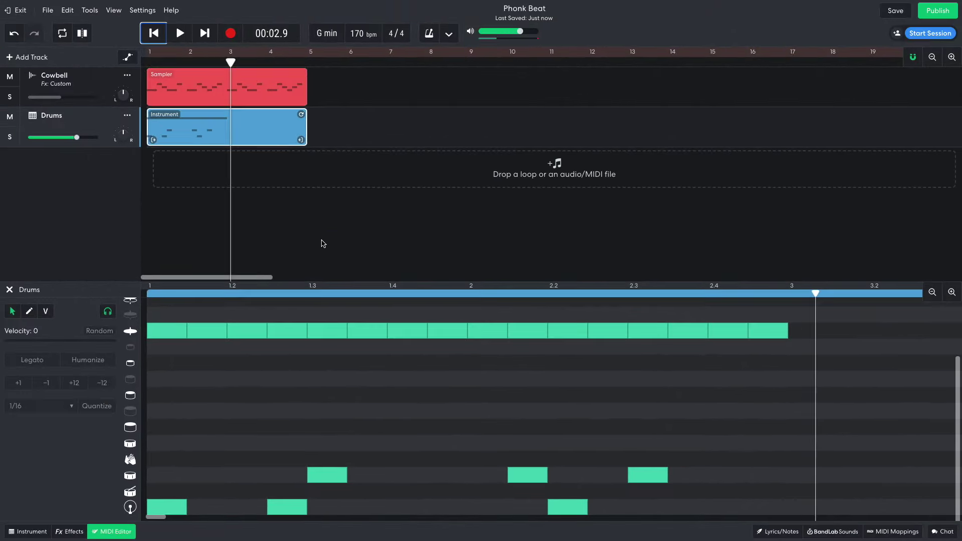
left_click(932, 292)
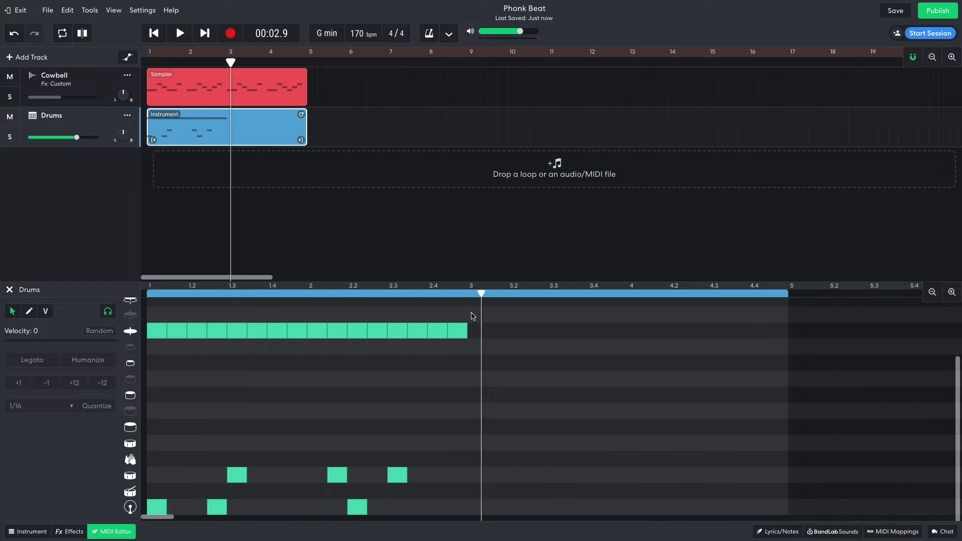
left_click_drag(471, 316, 476, 517)
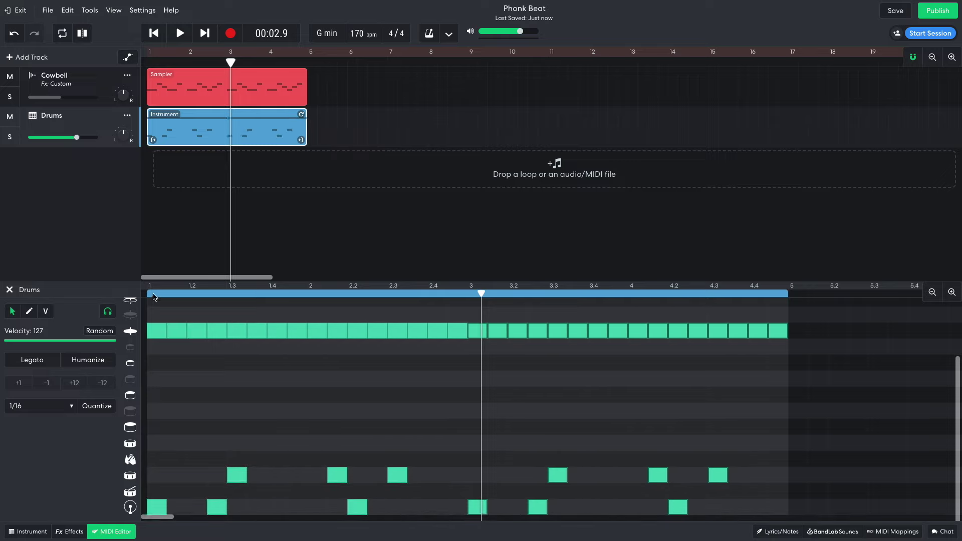
left_click(153, 295)
key("space")
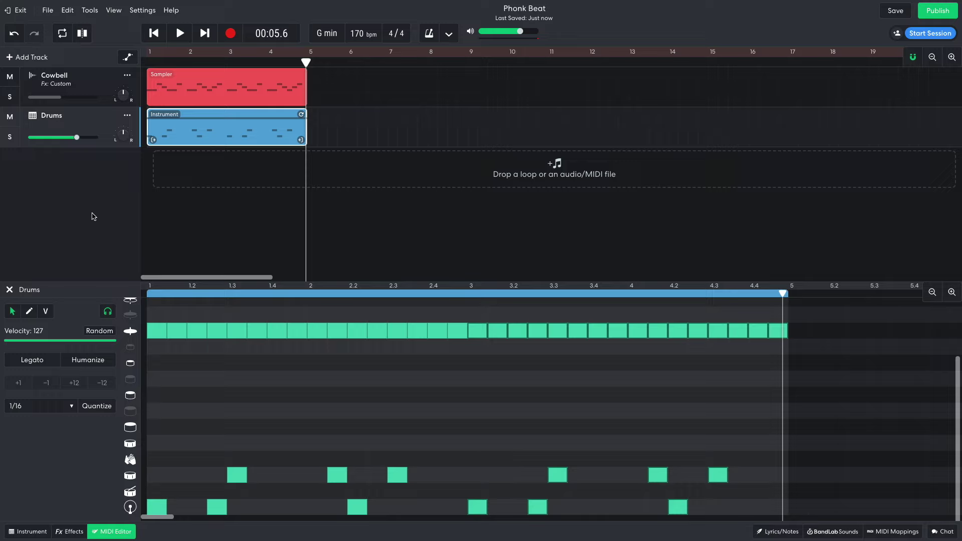
left_click(490, 242)
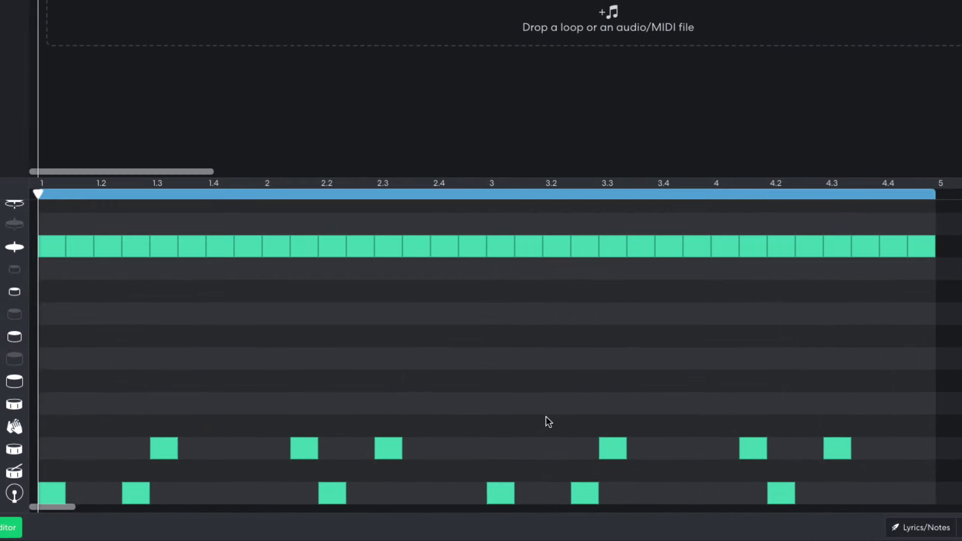
left_click_drag(584, 491, 556, 494)
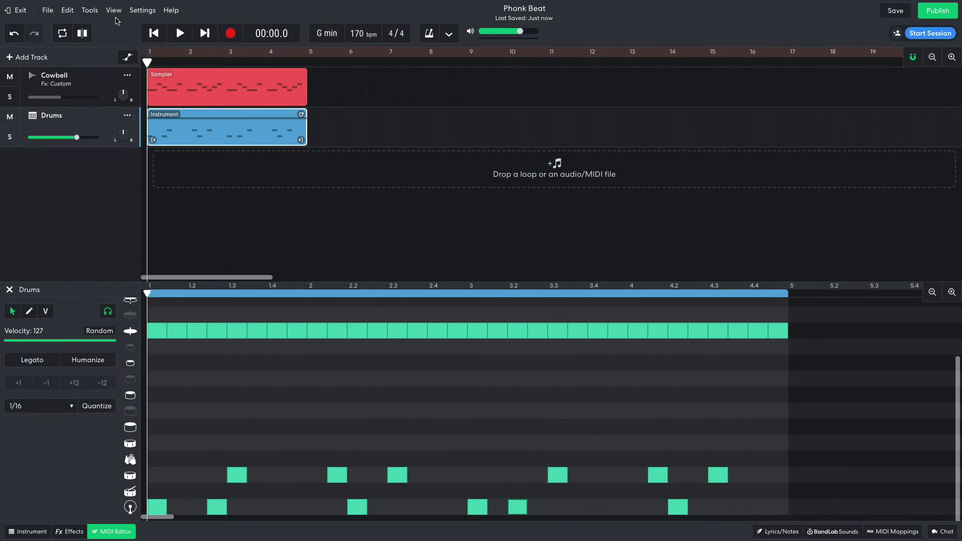
Set the grid size to 1/32 and zoom in on beat 4.4
left_click(113, 10)
mouse_move(150, 26)
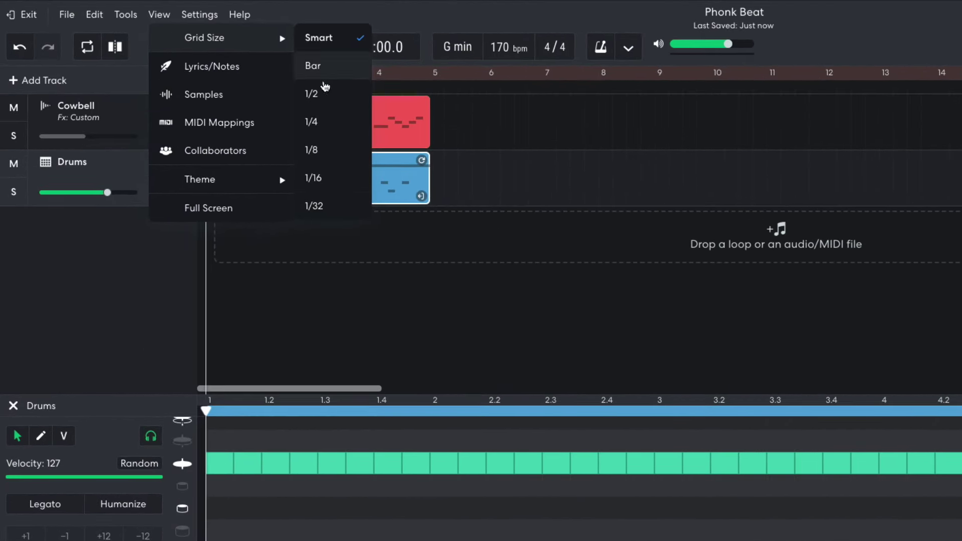
left_click(336, 203)
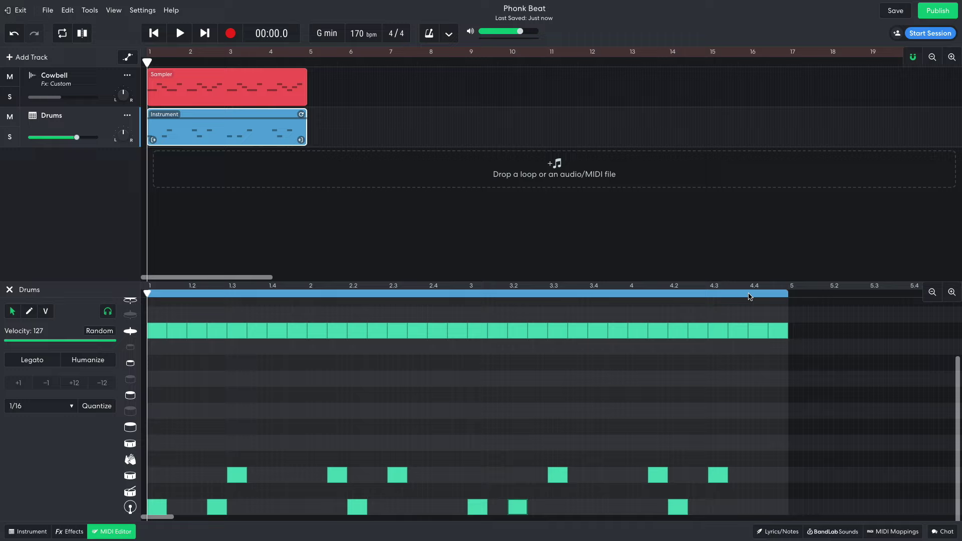
left_click(750, 296)
left_click(951, 293)
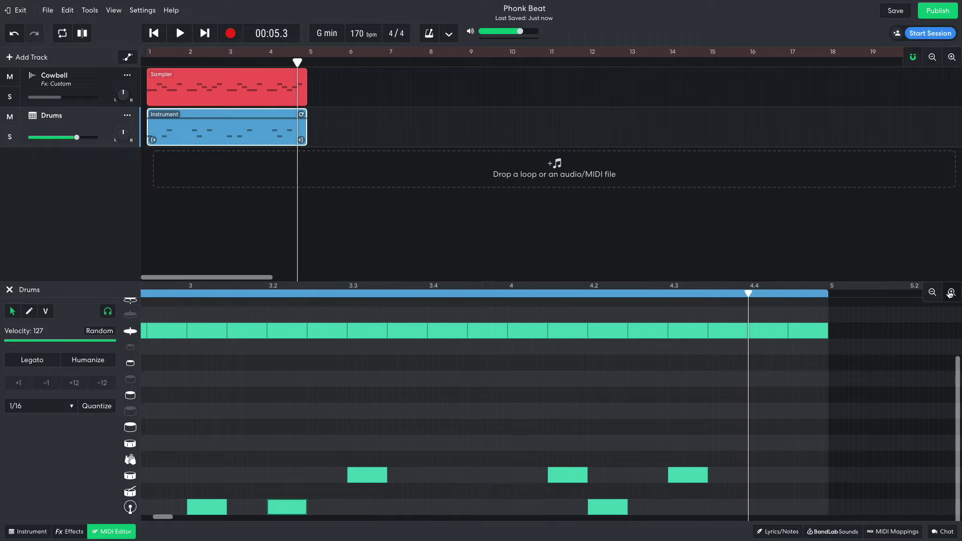
left_click(951, 293)
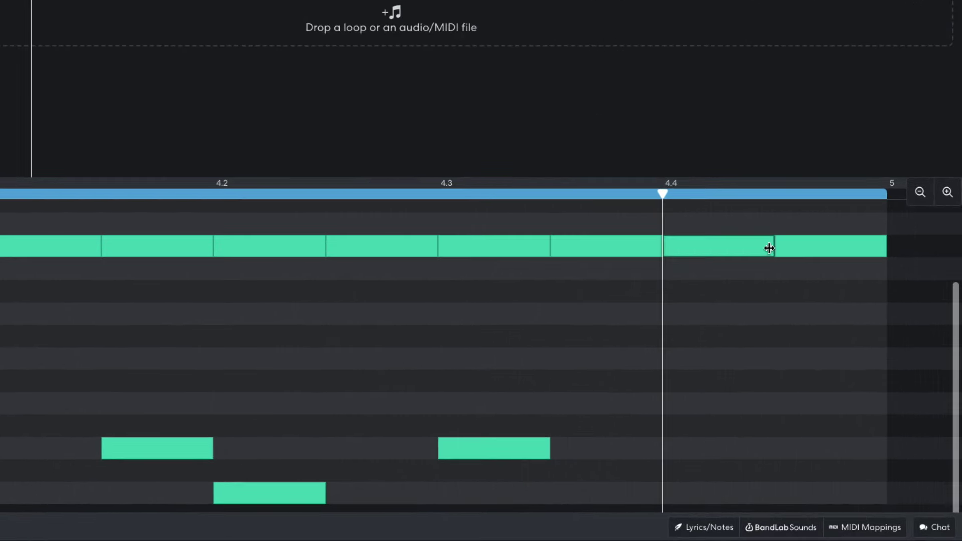
Shorten the top-row notes at 4.4 and add short 1/32 notes to form a roll
left_click_drag(770, 249, 697, 245)
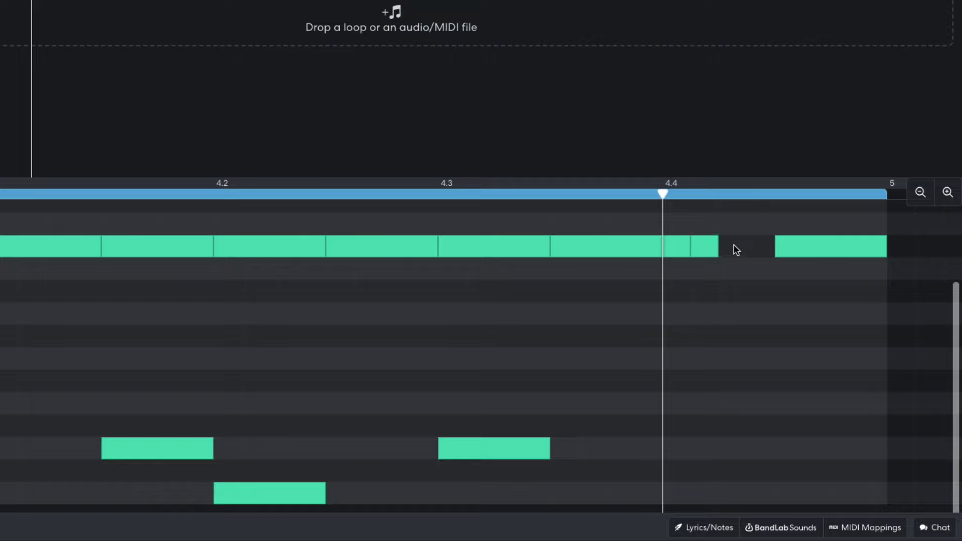
left_click_drag(877, 246, 809, 244)
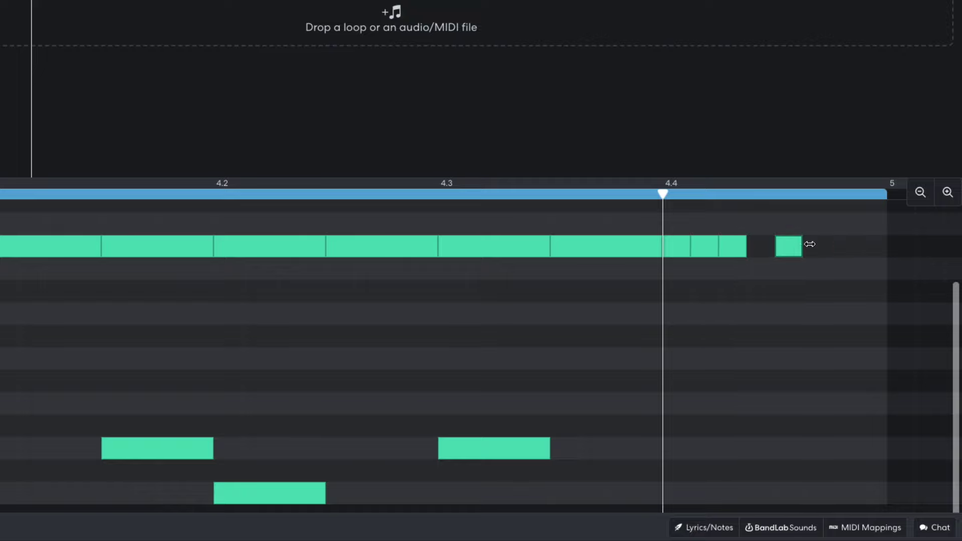
left_click(822, 244)
left_click(840, 245)
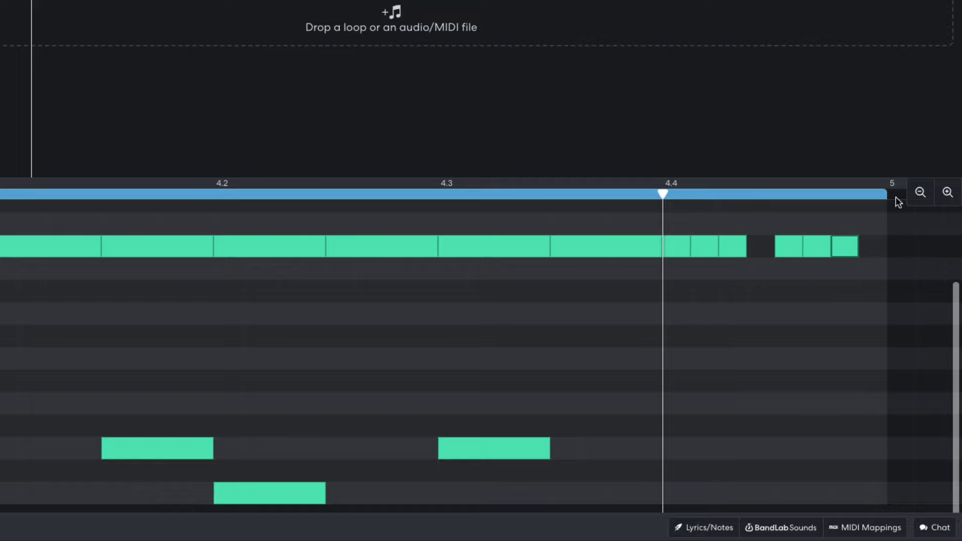
left_click(915, 193)
left_click(915, 194)
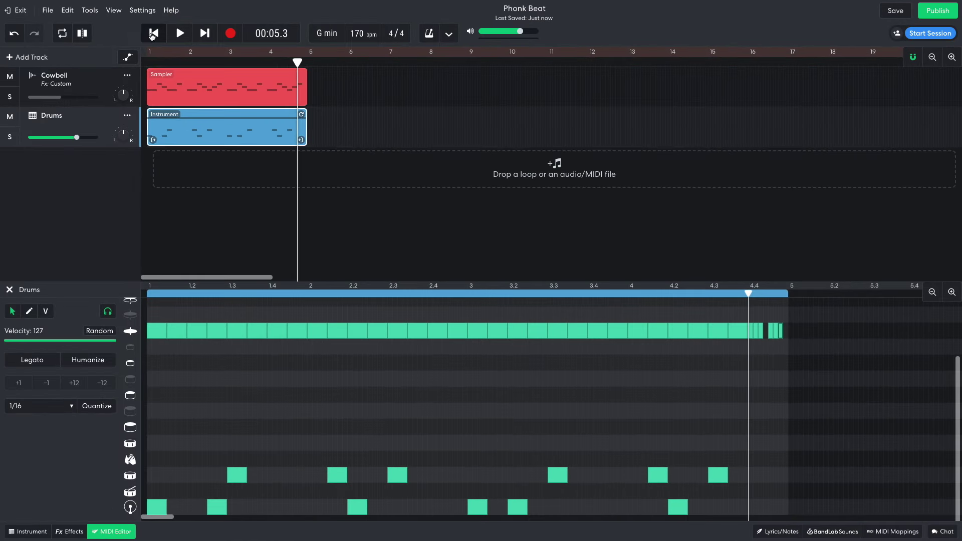
Play the beat from the start to hear the roll, then reset grid size to Smart
left_click(152, 35)
key("space")
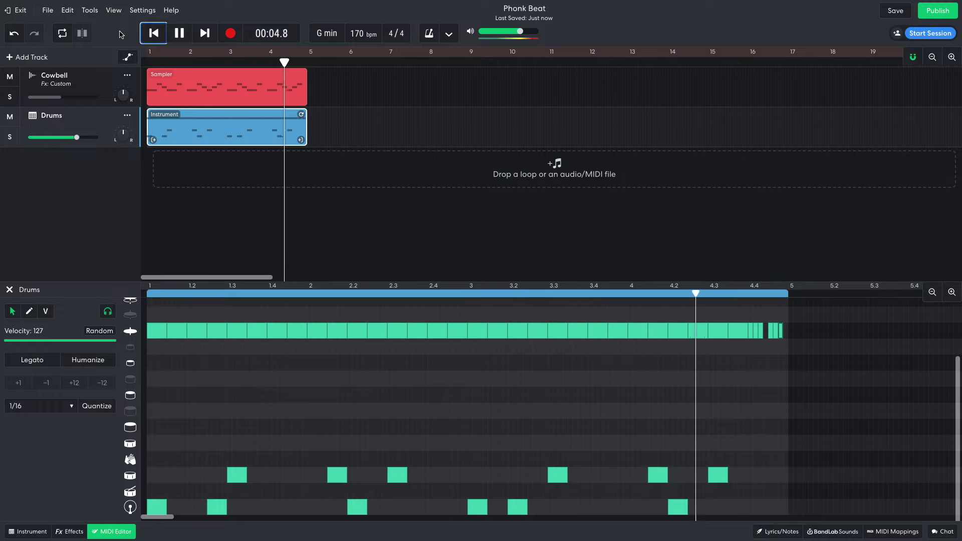
key("space")
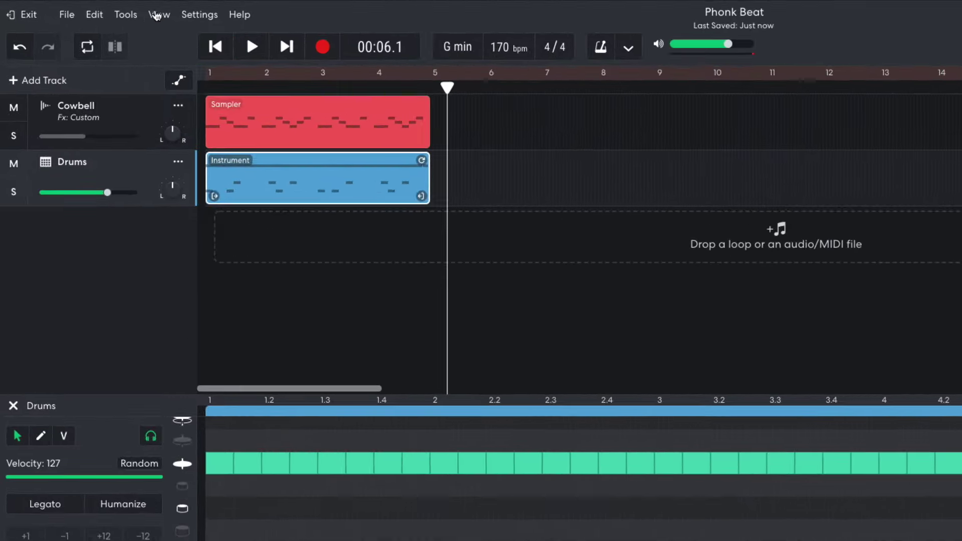
left_click(113, 10)
mouse_move(121, 28)
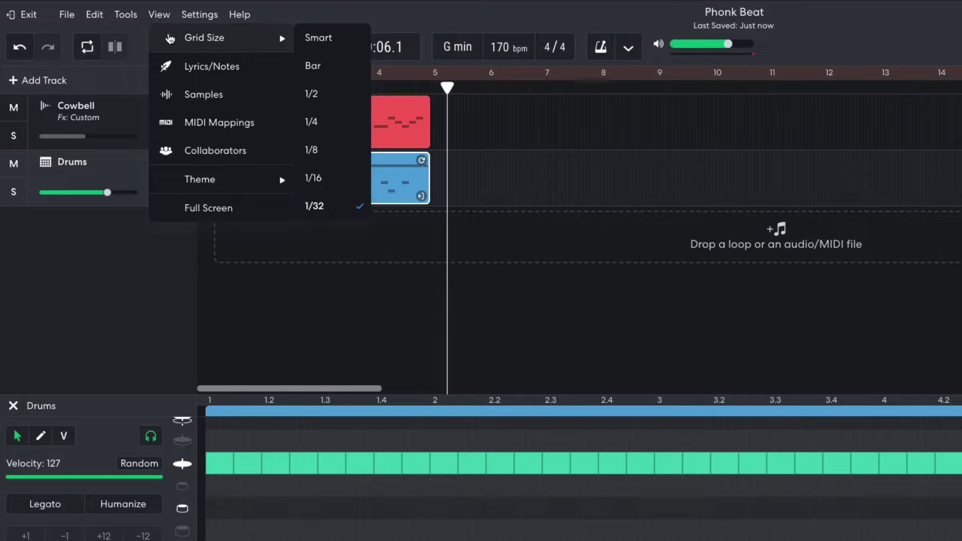
left_click(307, 36)
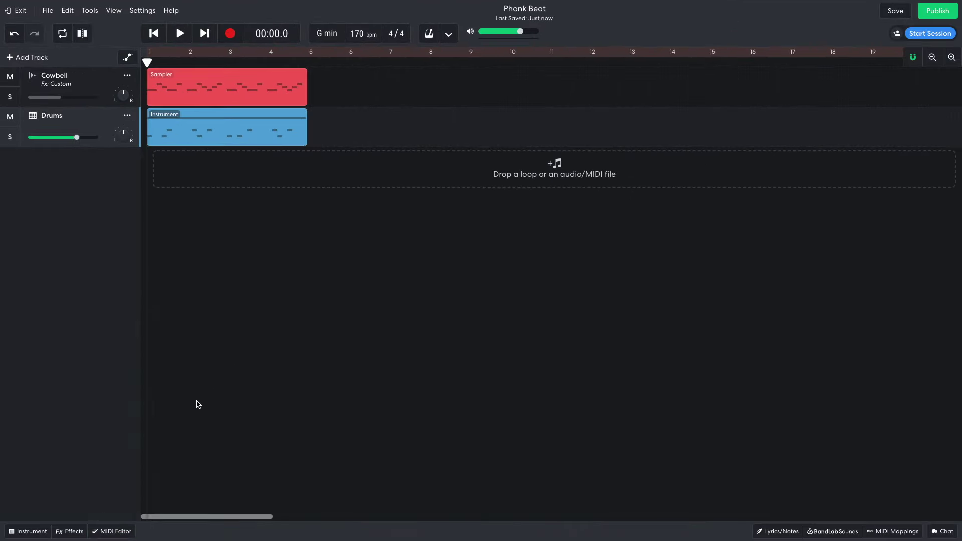
Add BL Driver distortion to the Drums track and play the beat
left_click(75, 531)
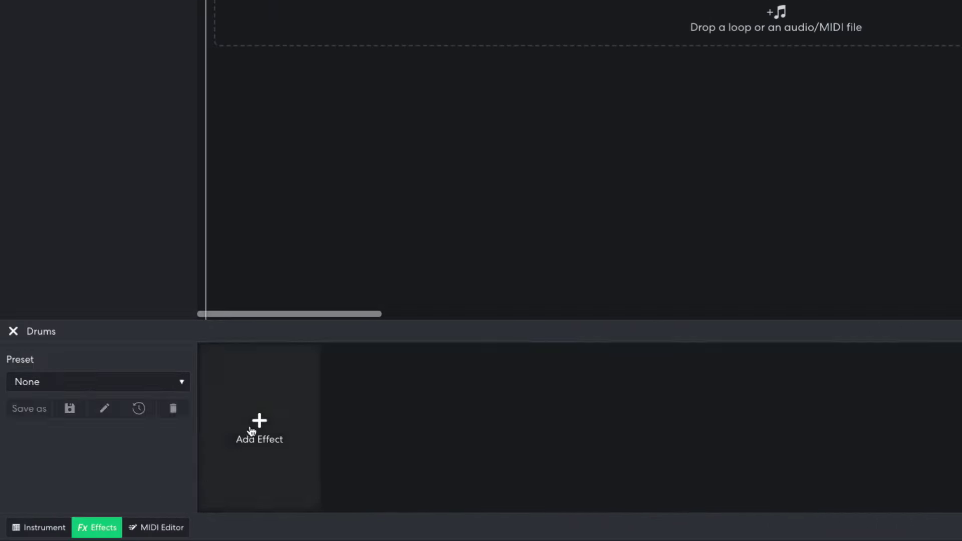
left_click(180, 462)
mouse_move(180, 462)
mouse_move(263, 412)
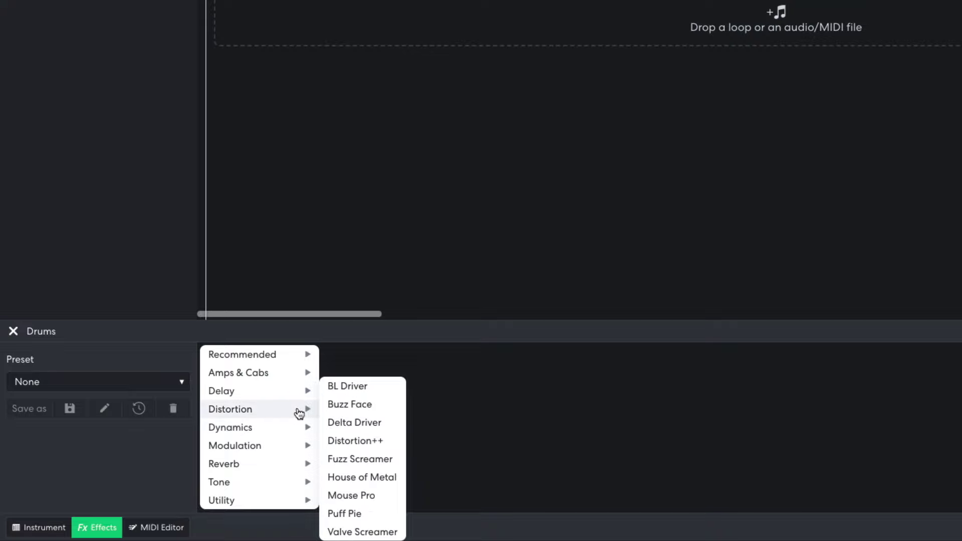
left_click(361, 391)
mouse_move(250, 466)
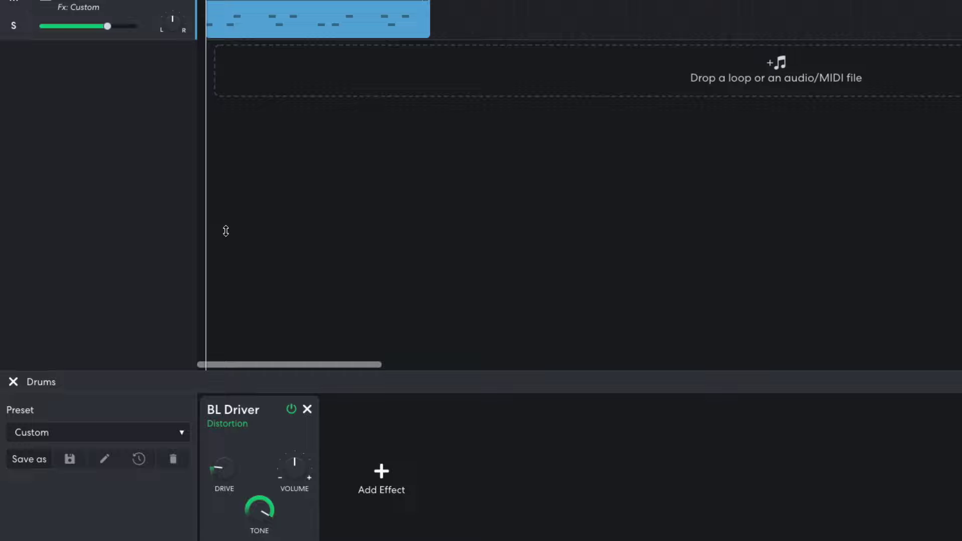
mouse_move(108, 91)
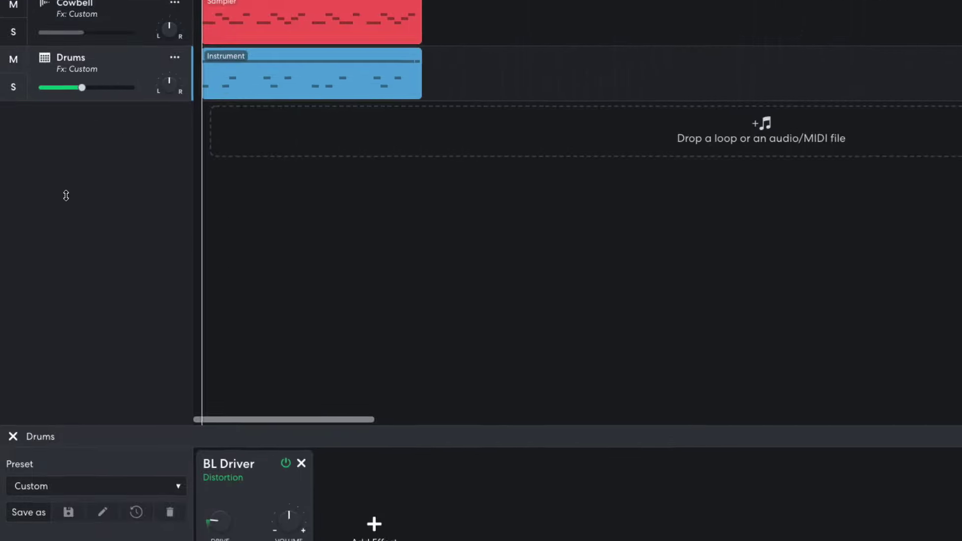
key("space")
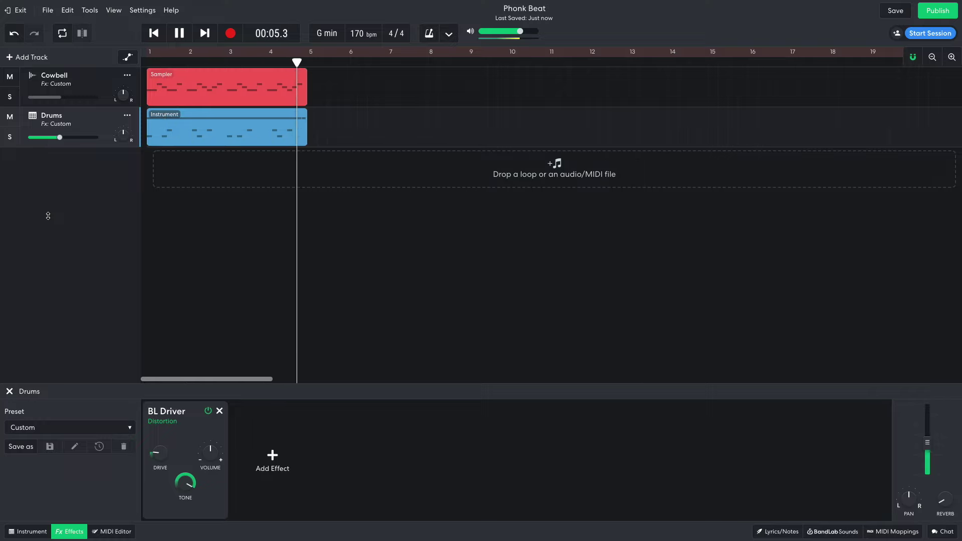
Stop playback and add an instrument track loaded with Basses > 808s > 808 Saturated Bass
key("space")
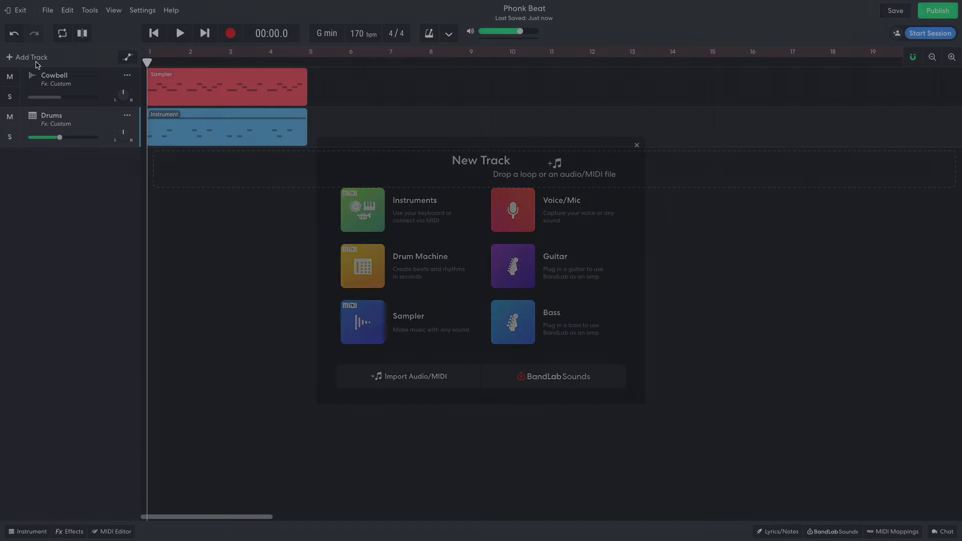
left_click(360, 204)
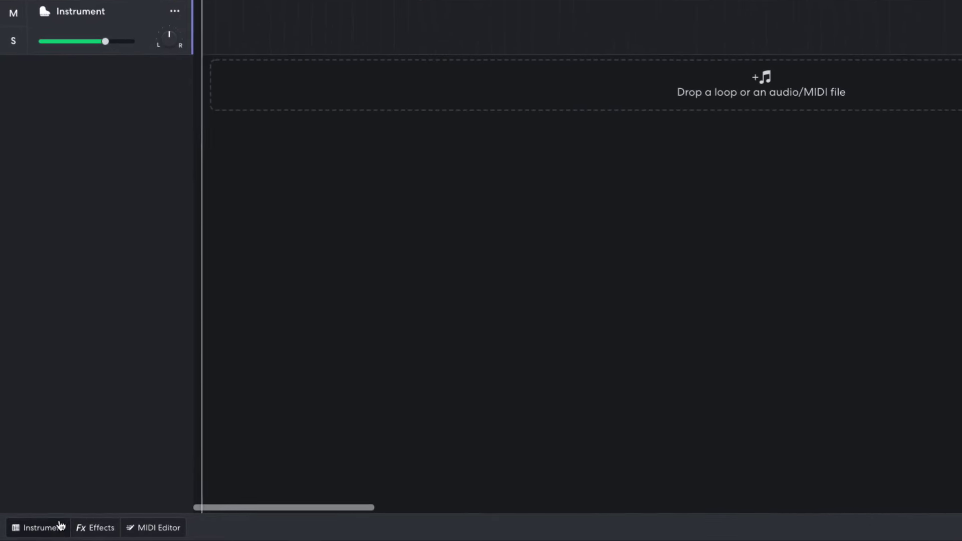
left_click(28, 531)
left_click(74, 381)
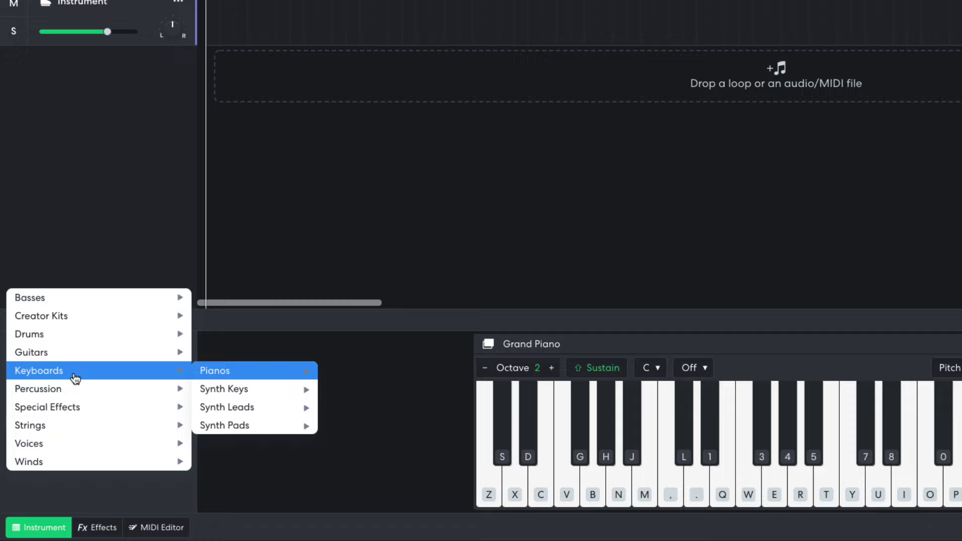
mouse_move(149, 306)
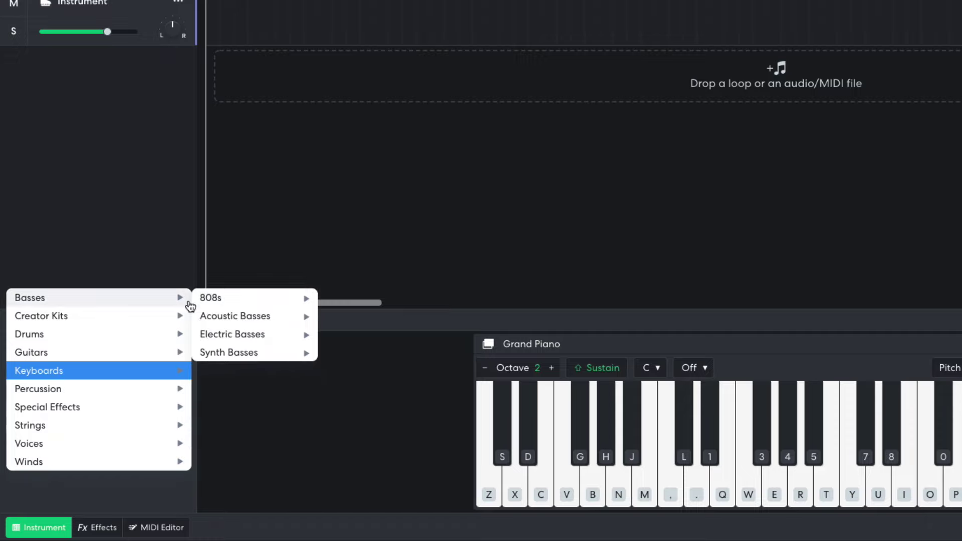
mouse_move(223, 303)
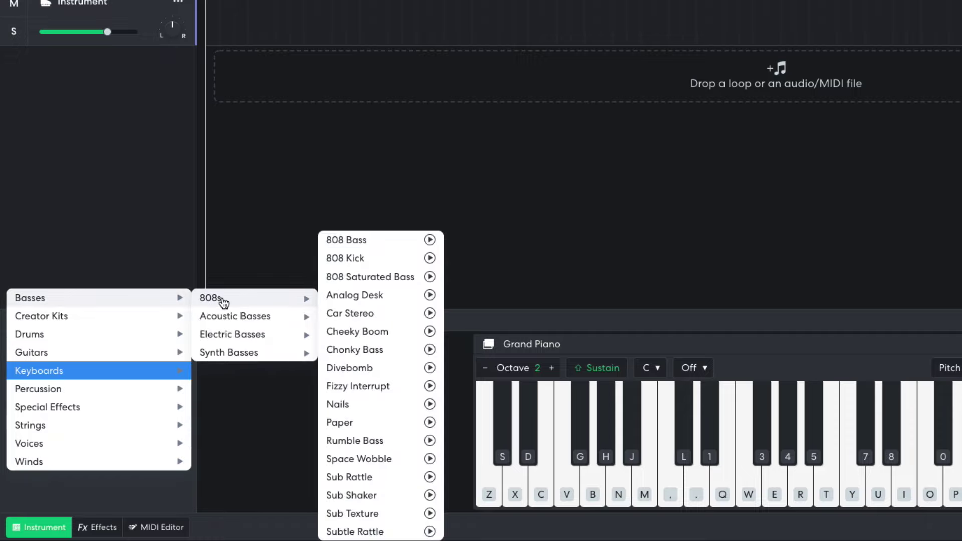
left_click(351, 277)
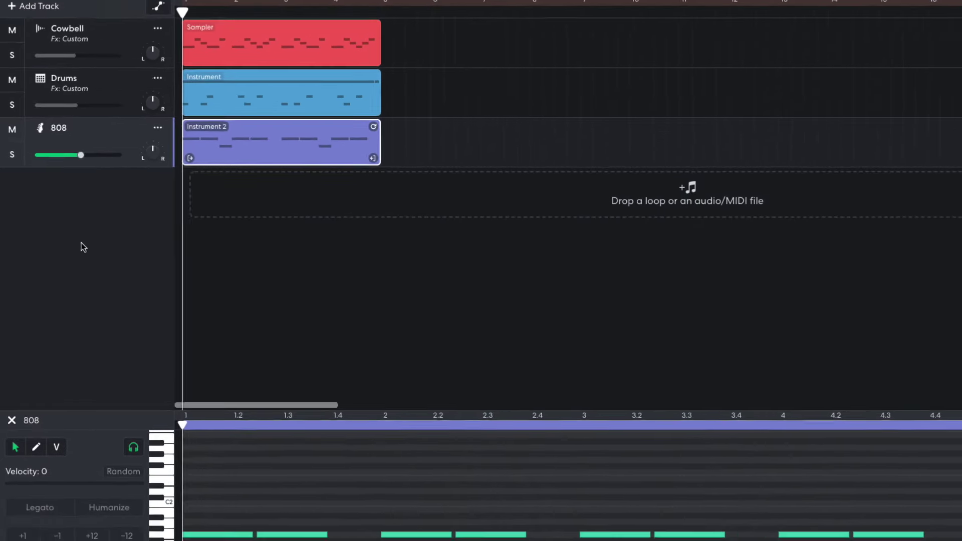
key("space")
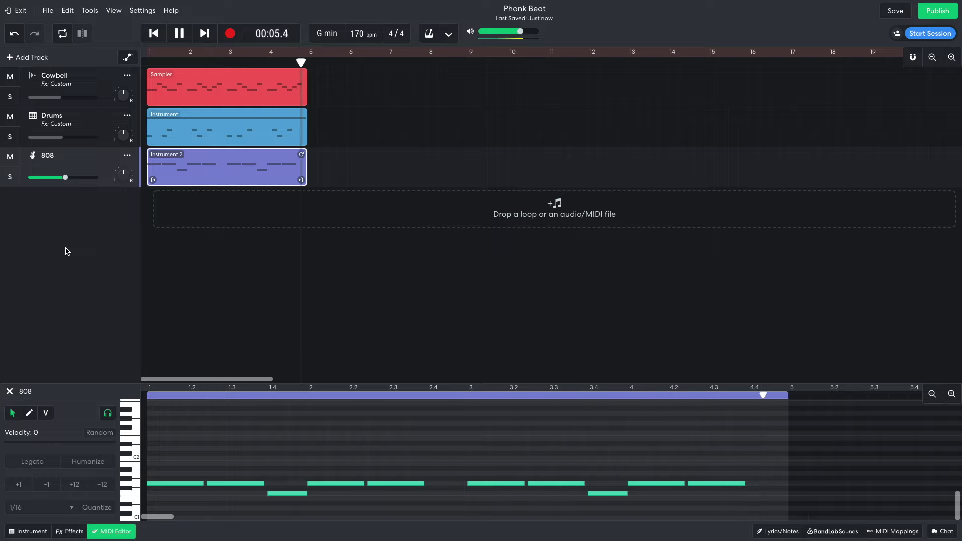
key("space")
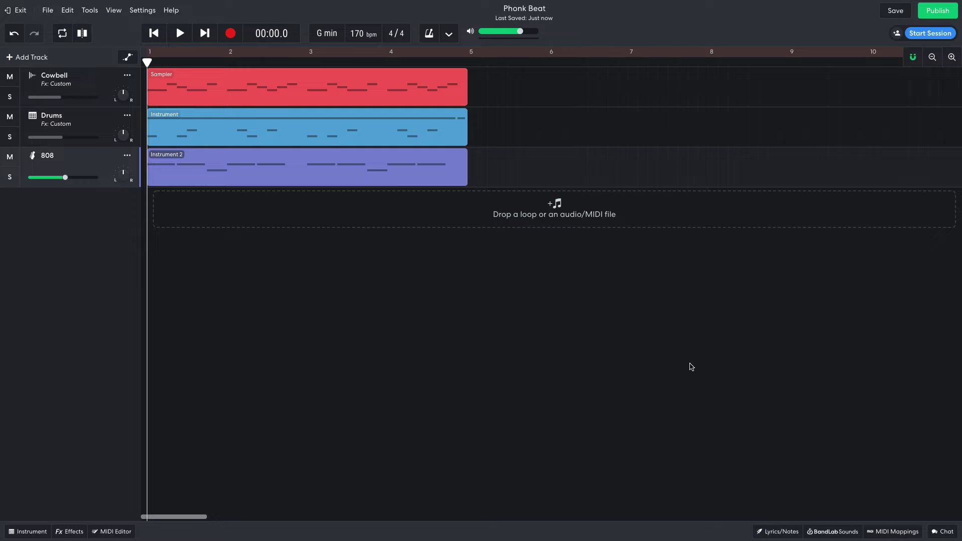
Filter the loop library to Voice loops in the Hip Hop / Trap genre
left_click(828, 532)
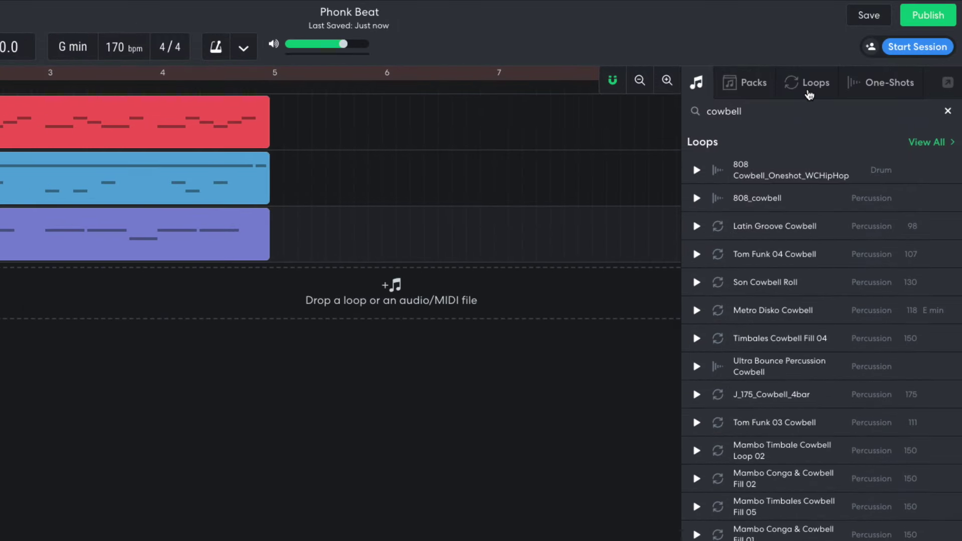
left_click(809, 94)
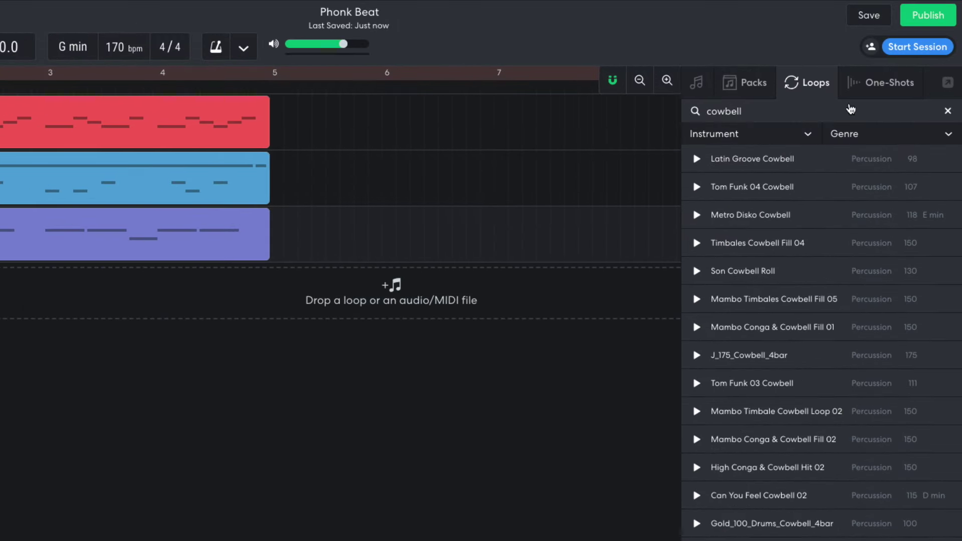
left_click(798, 137)
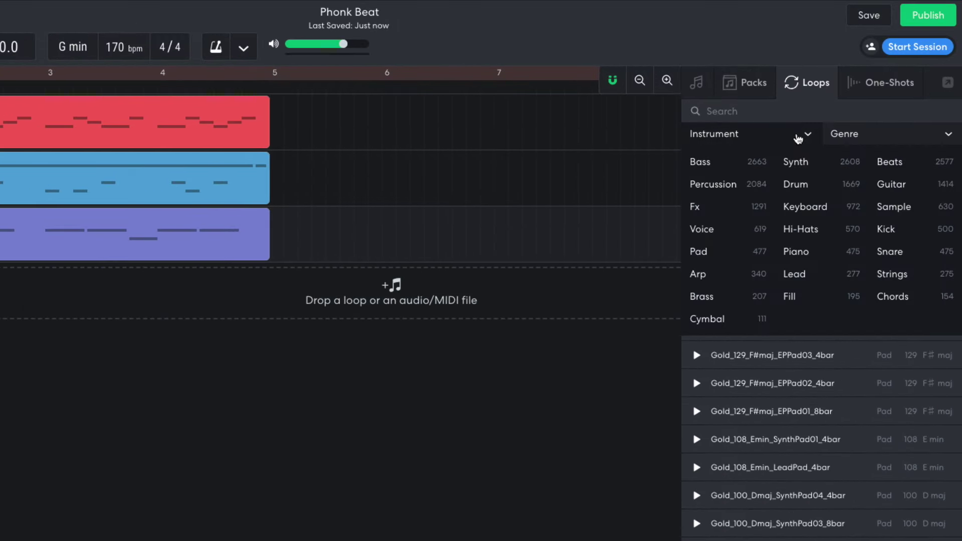
left_click(715, 230)
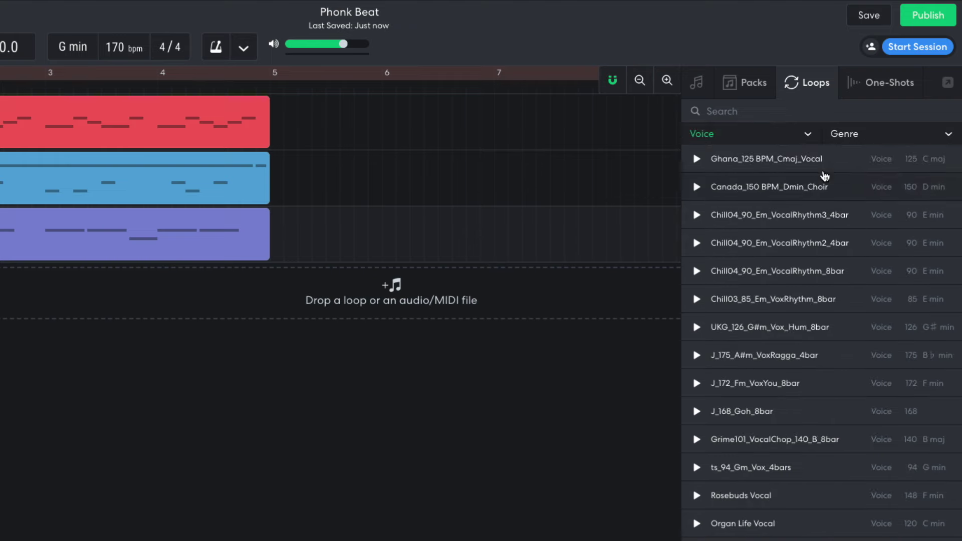
left_click(873, 133)
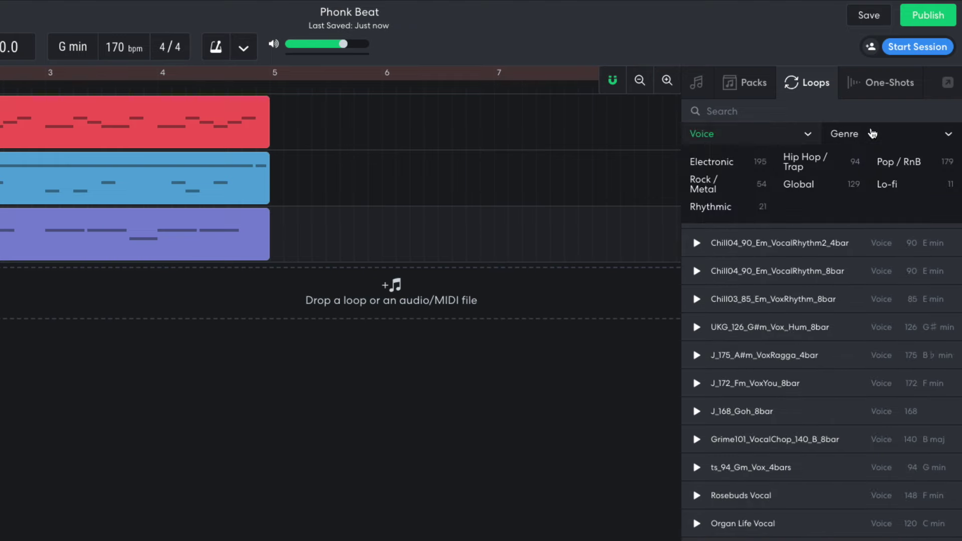
left_click(804, 158)
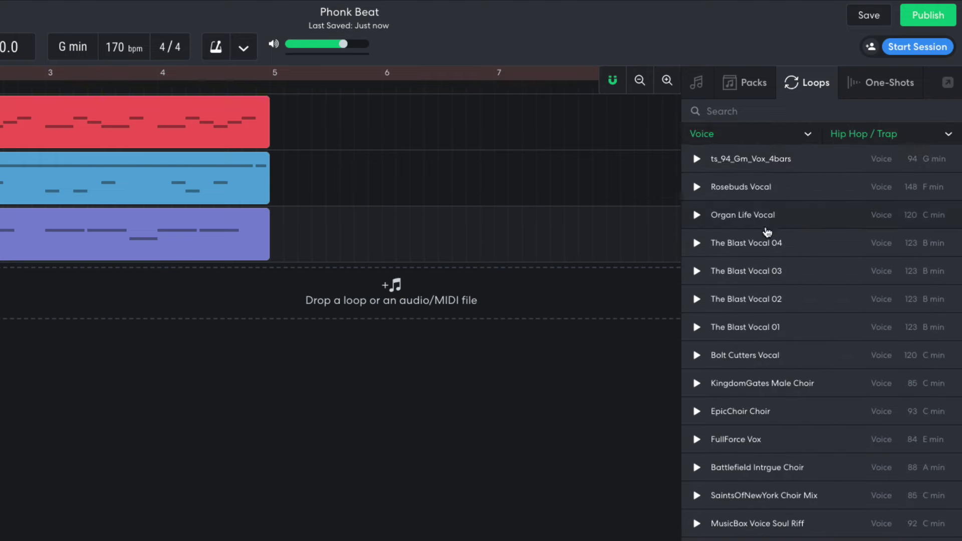
Add The Blast Vocal 04 as a new track starting at bar 1, trimmed to end at bar 5
left_click_drag(766, 232, 228, 220)
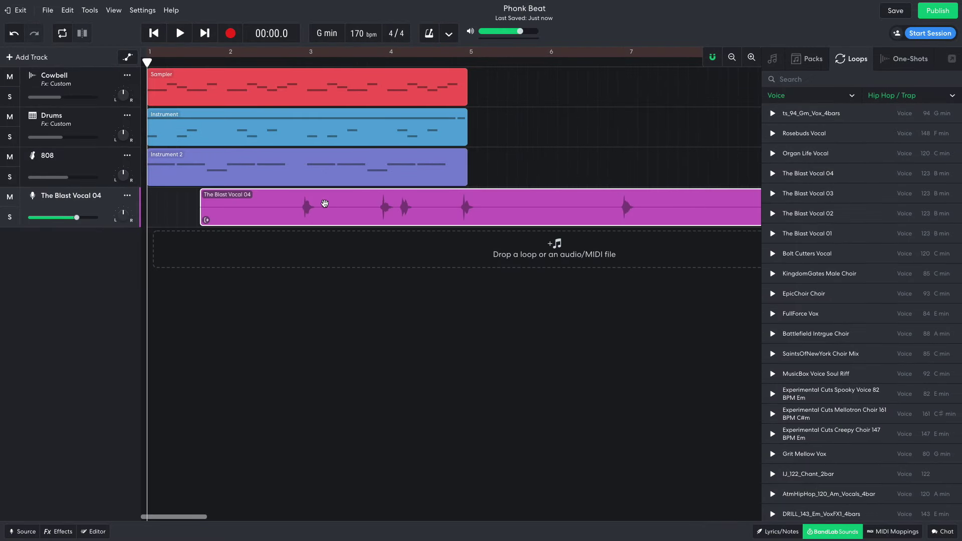
left_click_drag(324, 203, 256, 216)
left_click(822, 535)
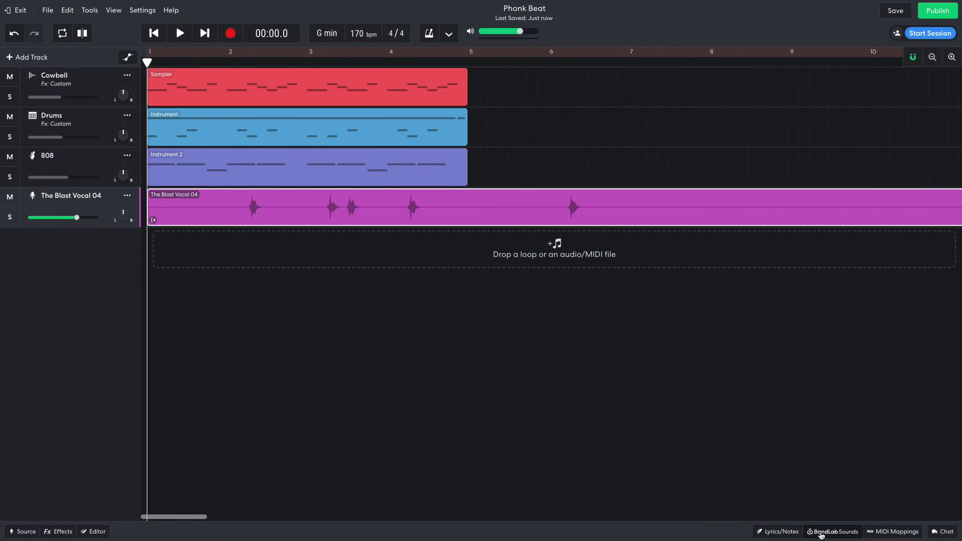
left_click(931, 58)
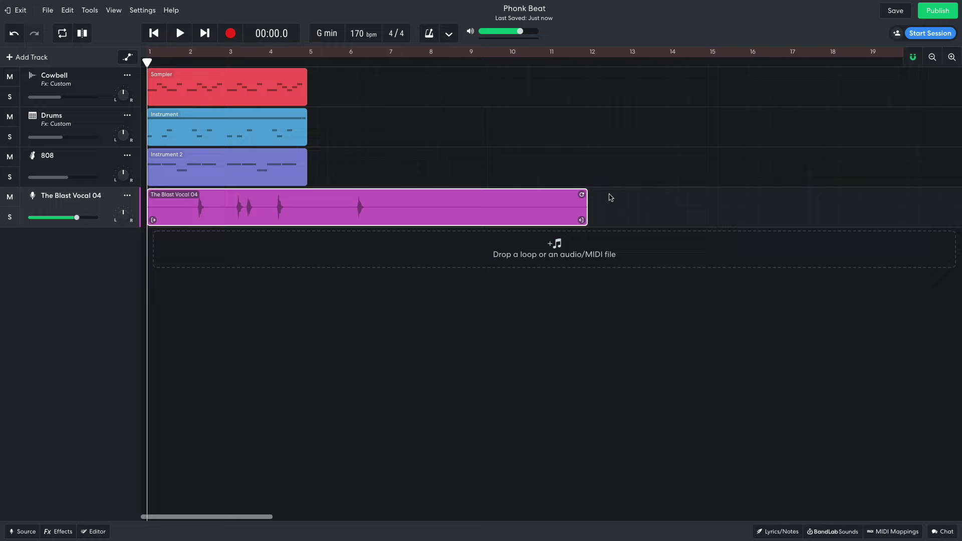
left_click_drag(573, 219, 313, 214)
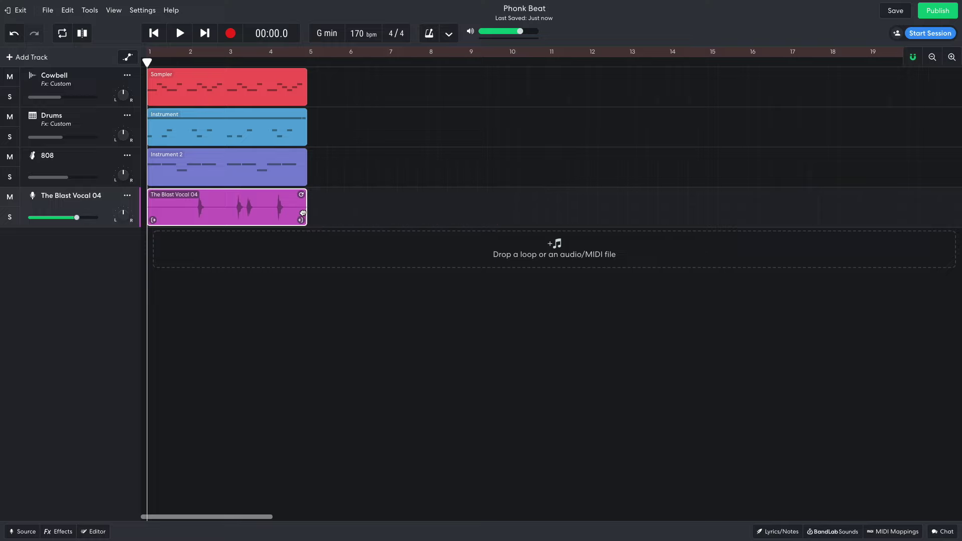
Play the arrangement with the vocal, then return to the start and zoom back in
key("space")
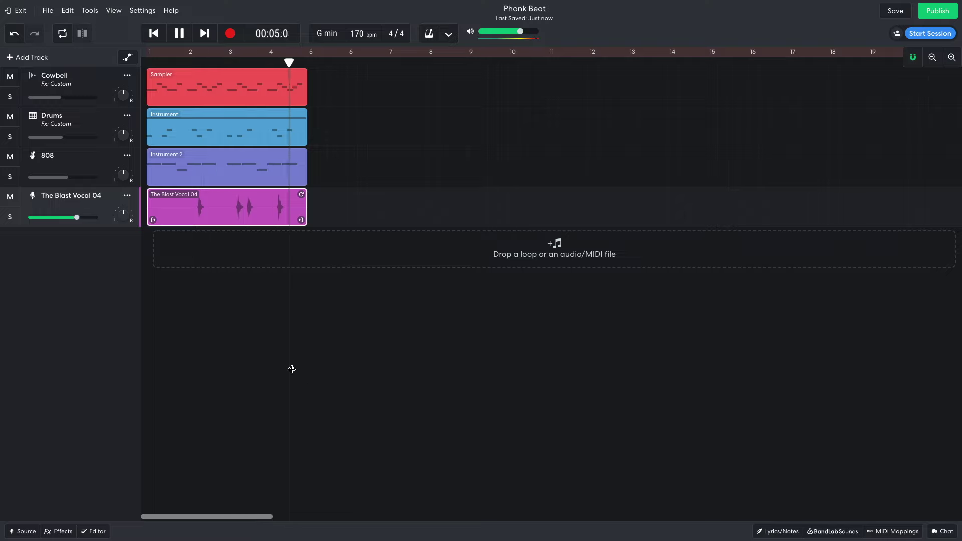
key("space")
key("Home")
key("ctrl+equal")
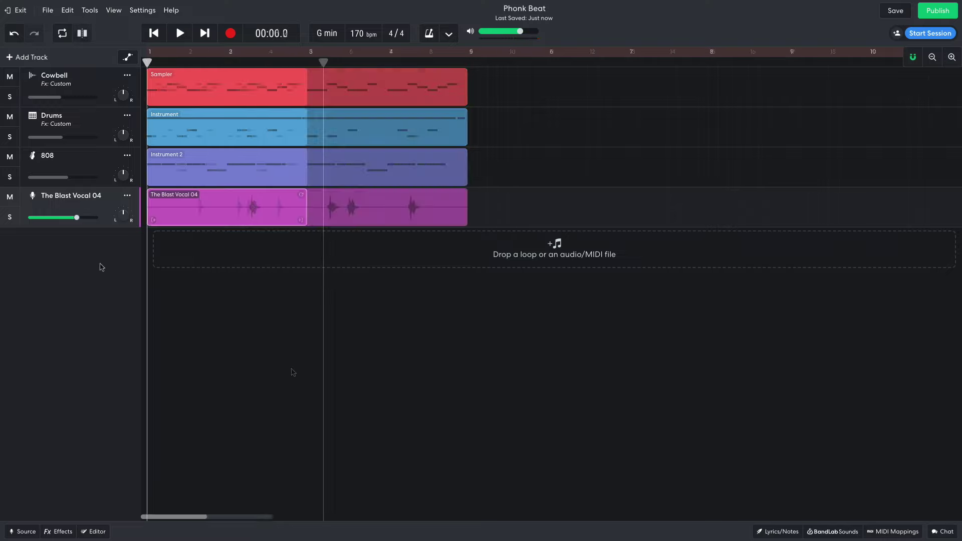
Add Studio Reverb to The Blast Vocal 04 and turn its mix down
left_click(59, 531)
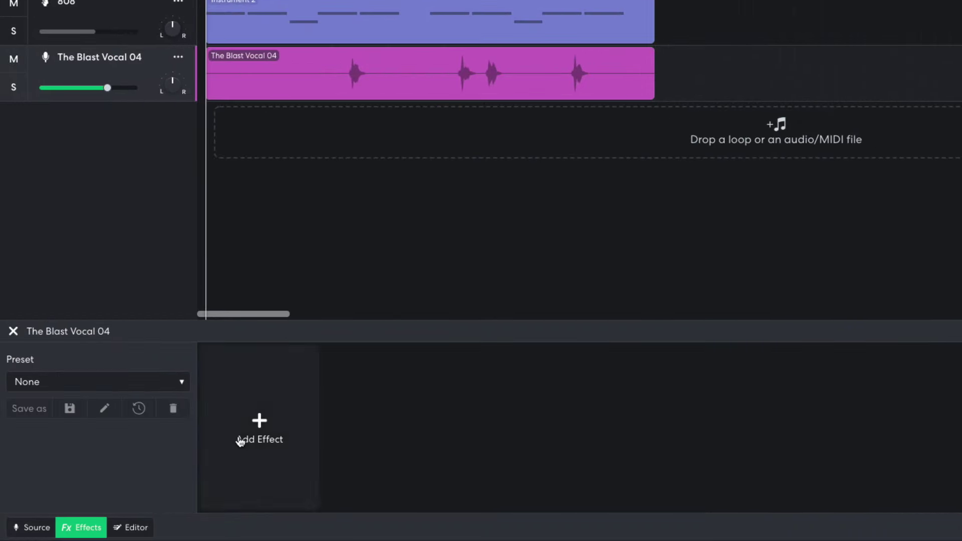
left_click(241, 441)
mouse_move(239, 464)
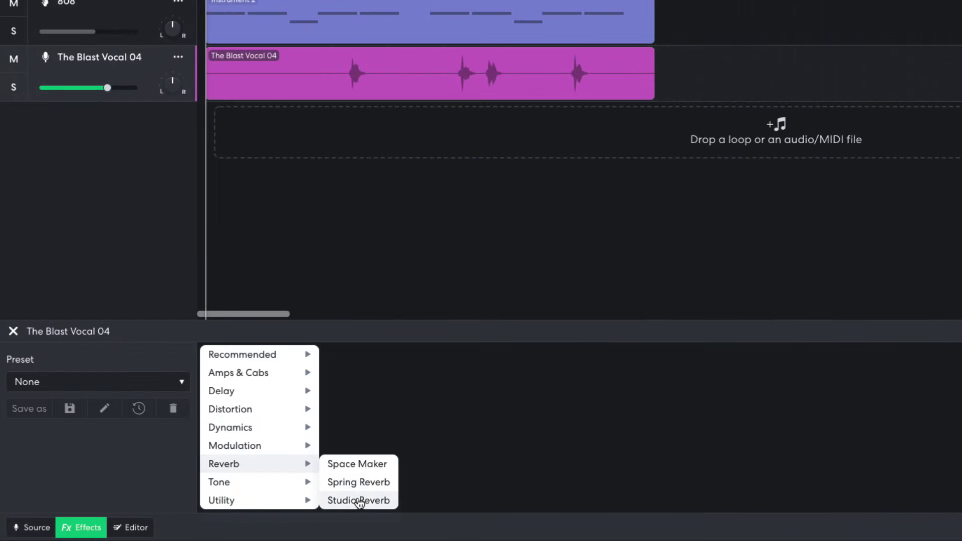
left_click(359, 500)
mouse_move(266, 421)
left_mouse_down()
mouse_move(255, 469)
mouse_move(262, 434)
left_mouse_up()
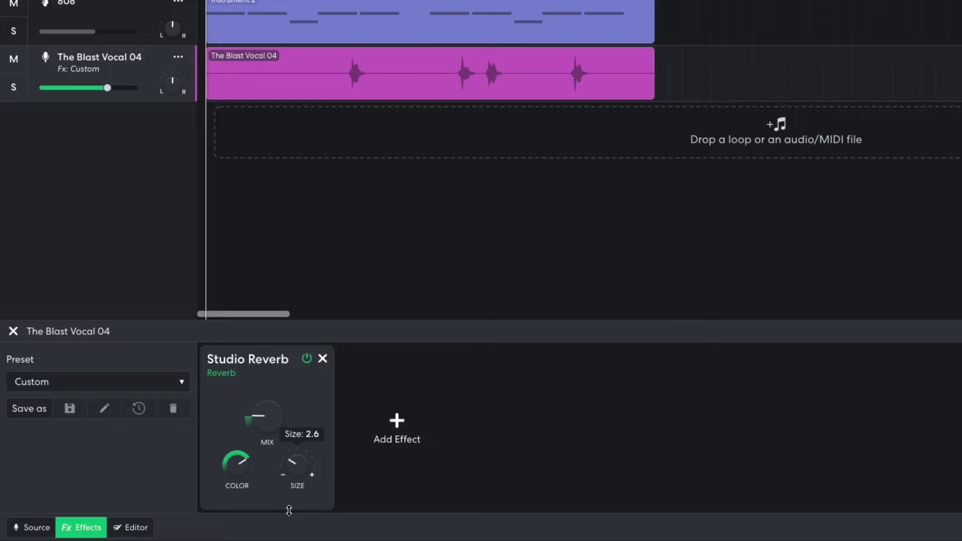
Play the project to hear the reverbed vocal, then stop
mouse_move(109, 94)
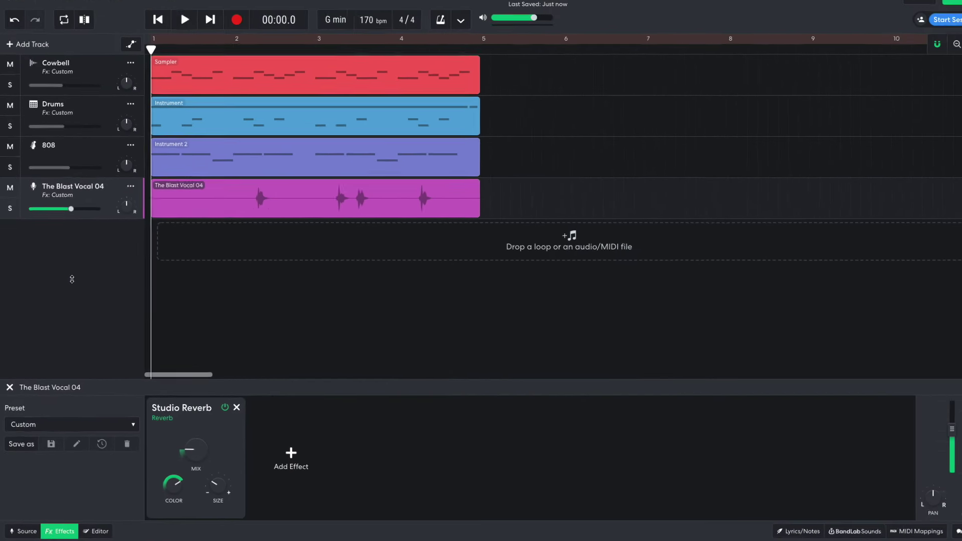
key("space")
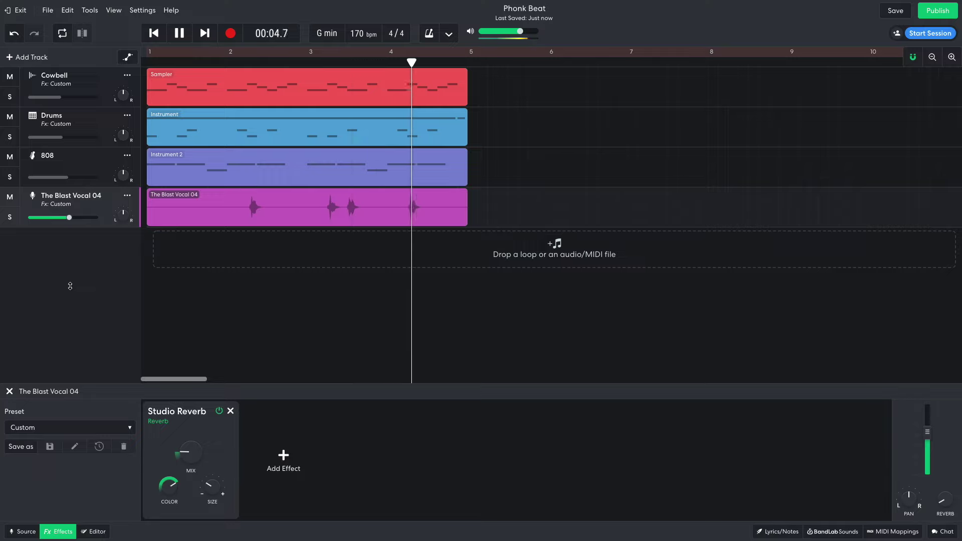
key("space")
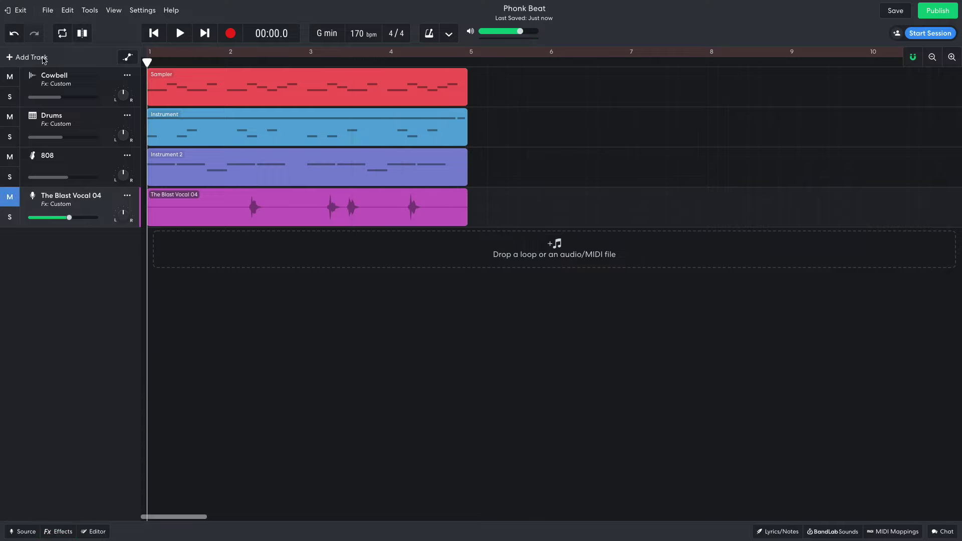
Add a new instrument track using Strings > String Orchestra
left_click(27, 57)
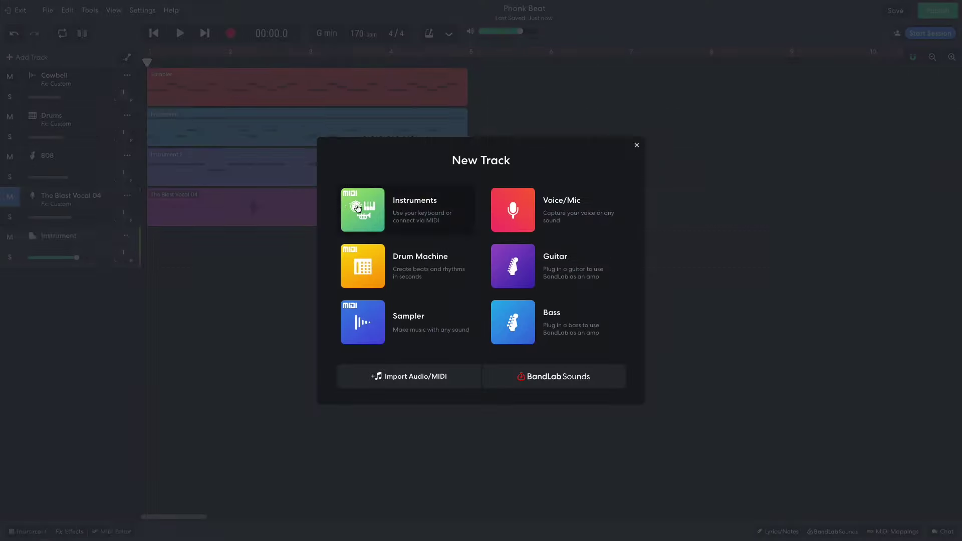
left_click(357, 209)
left_click(31, 530)
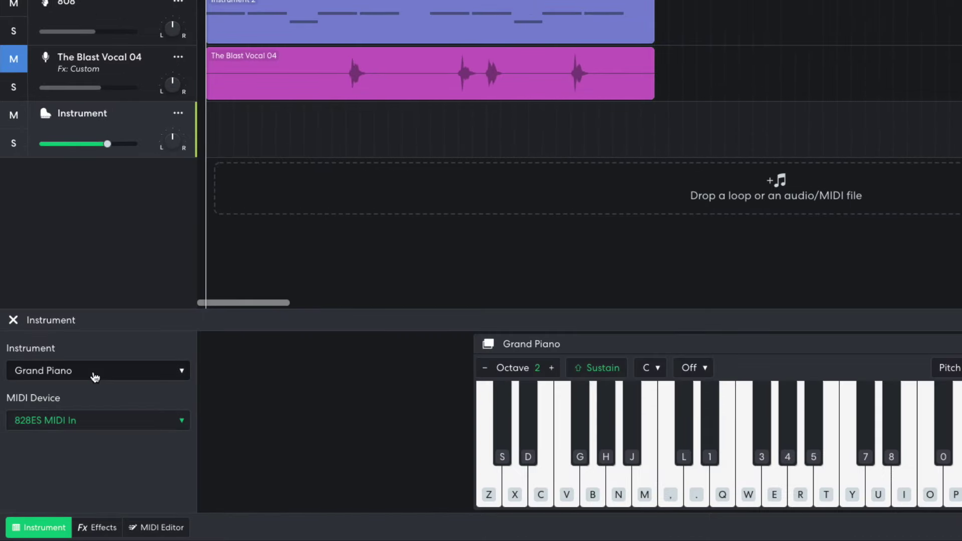
left_click(95, 377)
mouse_move(86, 423)
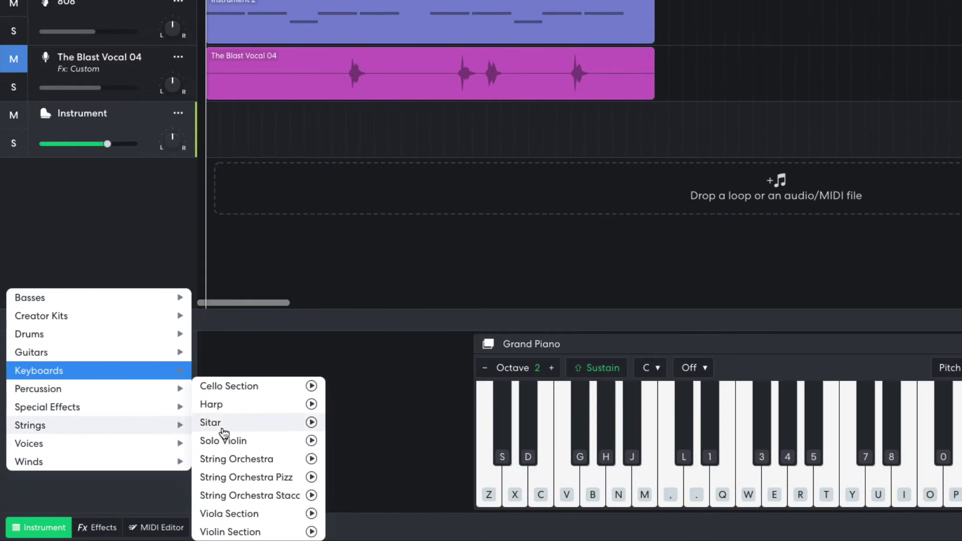
left_click(245, 460)
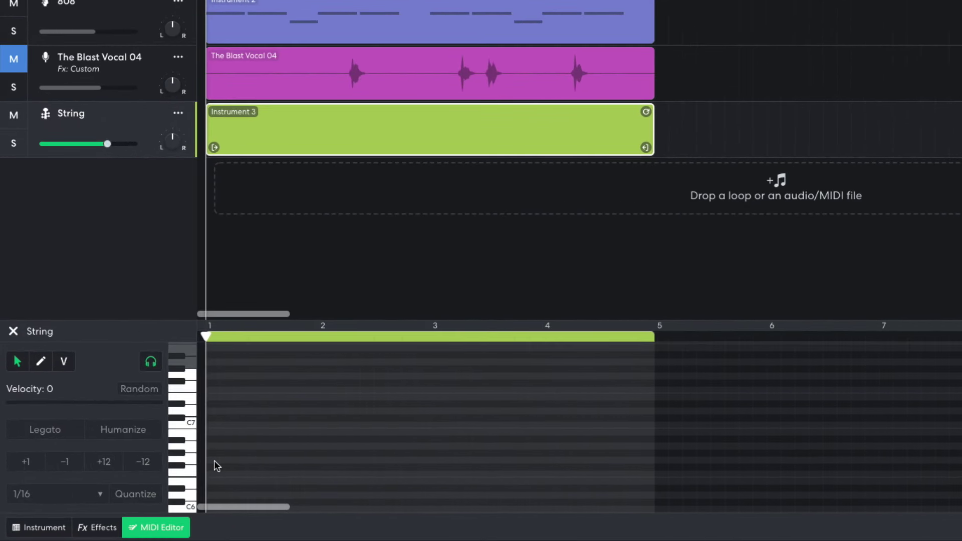
Draw one note from bar 1 stretched to bar 5 and play it back
double_click(153, 482)
left_click_drag(240, 452, 618, 390)
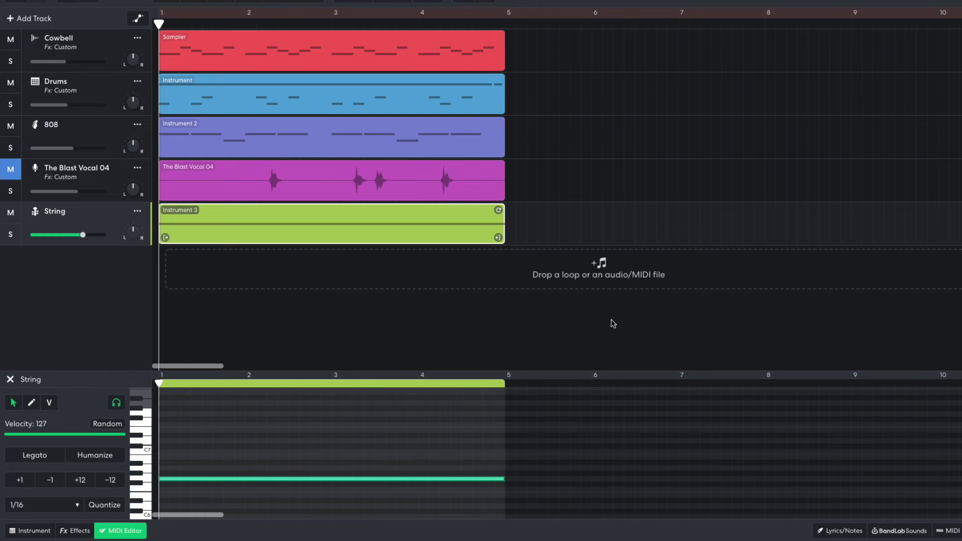
key("space")
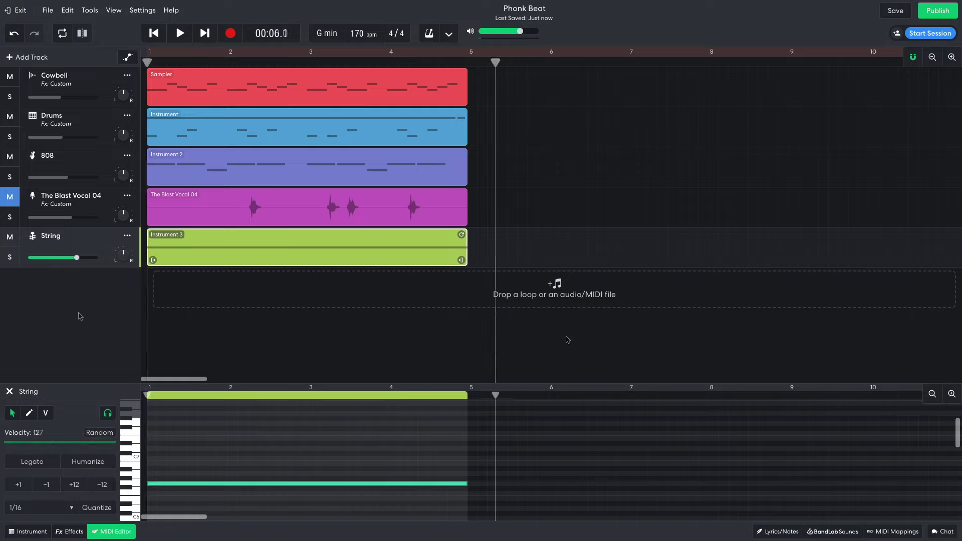
Add BL Driver distortion to the String track and play to hear it
key("space")
left_click(80, 316)
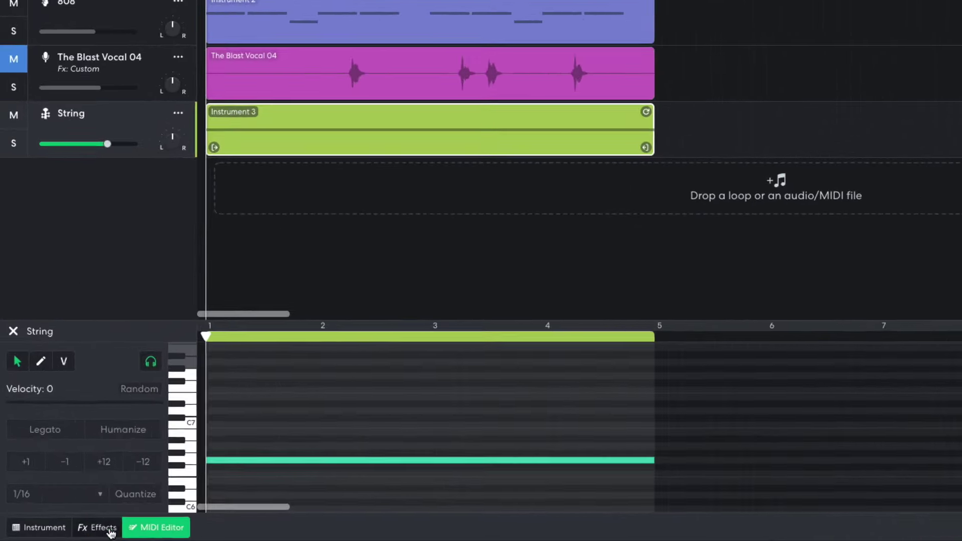
left_click(69, 531)
left_click(246, 436)
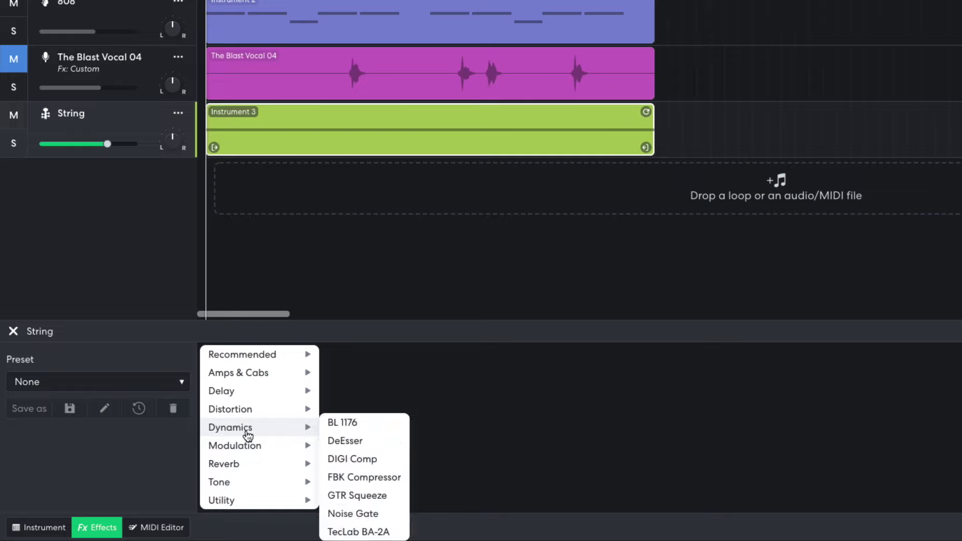
mouse_move(273, 410)
left_click(340, 391)
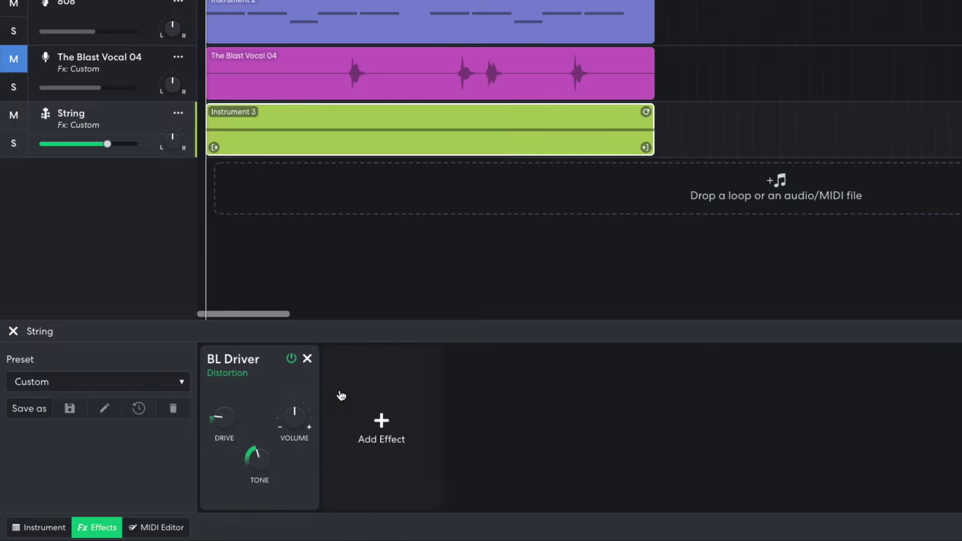
key("space")
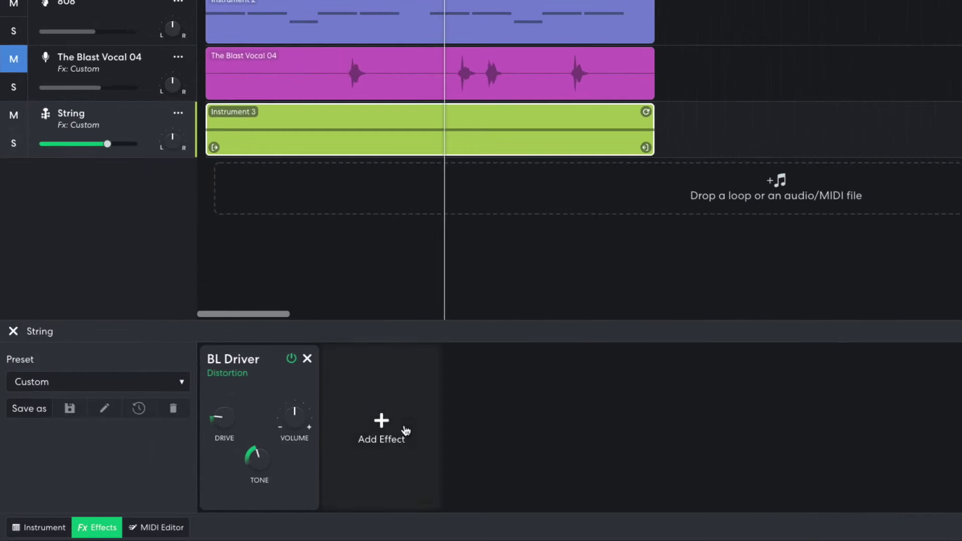
Add a Multi Filter to the String track set to Highpass
left_click(406, 430)
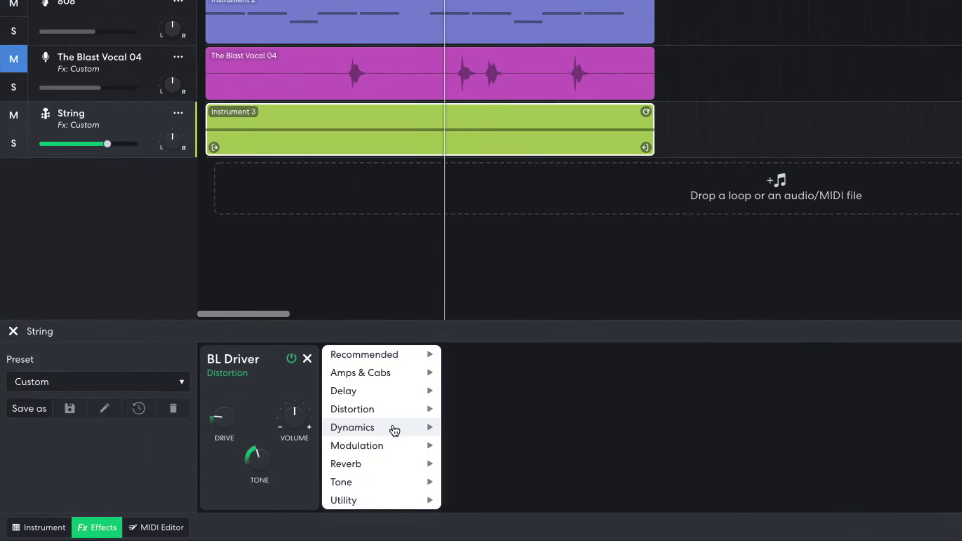
mouse_move(386, 485)
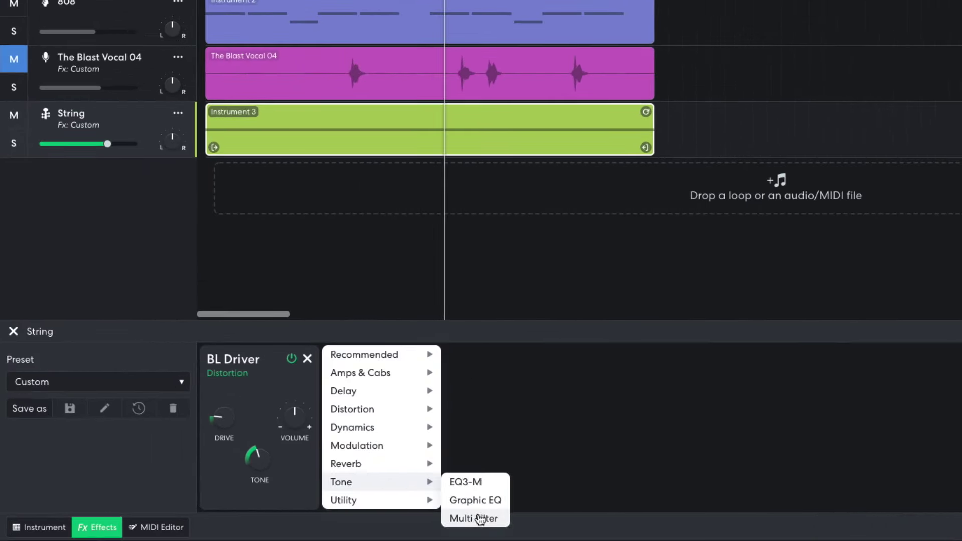
left_click(457, 517)
left_click(395, 492)
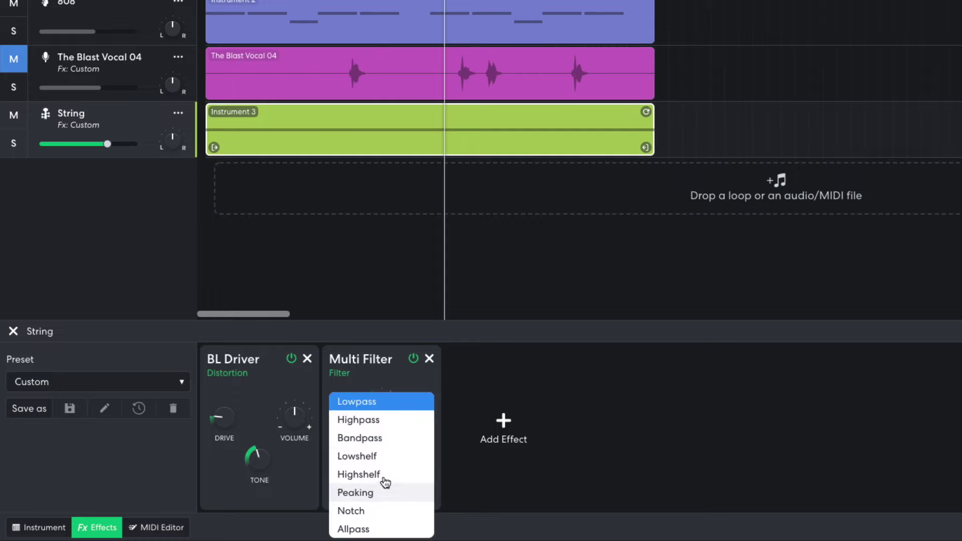
left_click(375, 425)
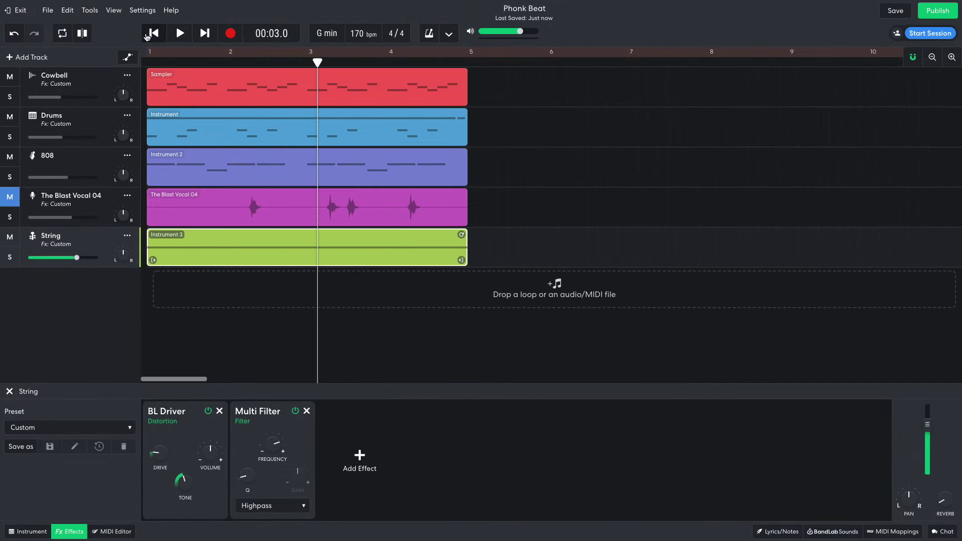
Replay the song from the start and lower the String volume to -18.0 dB
left_click(148, 34)
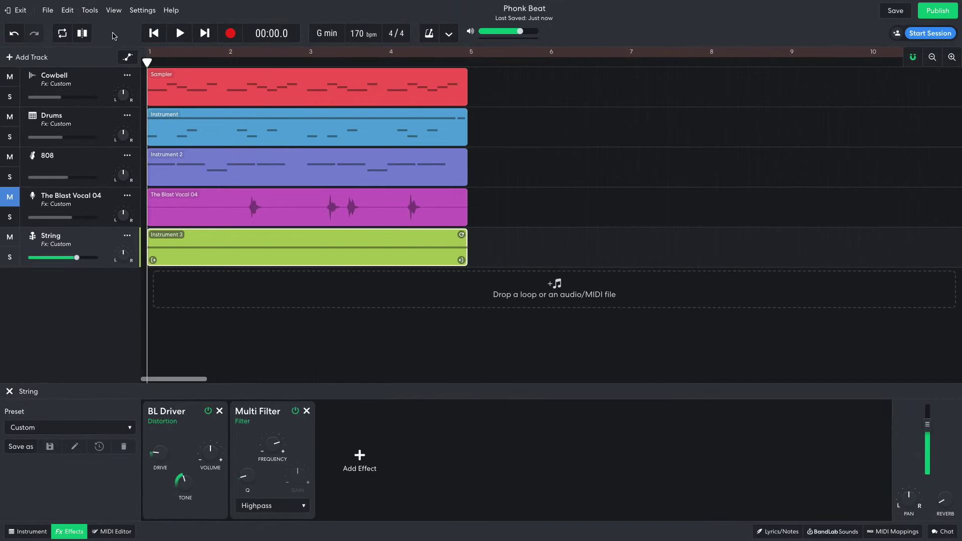
key("space")
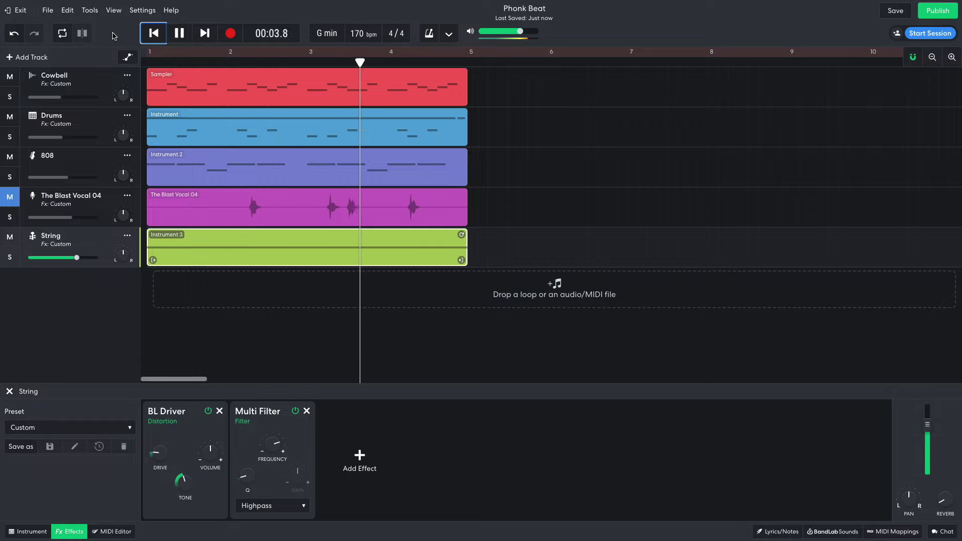
key("space")
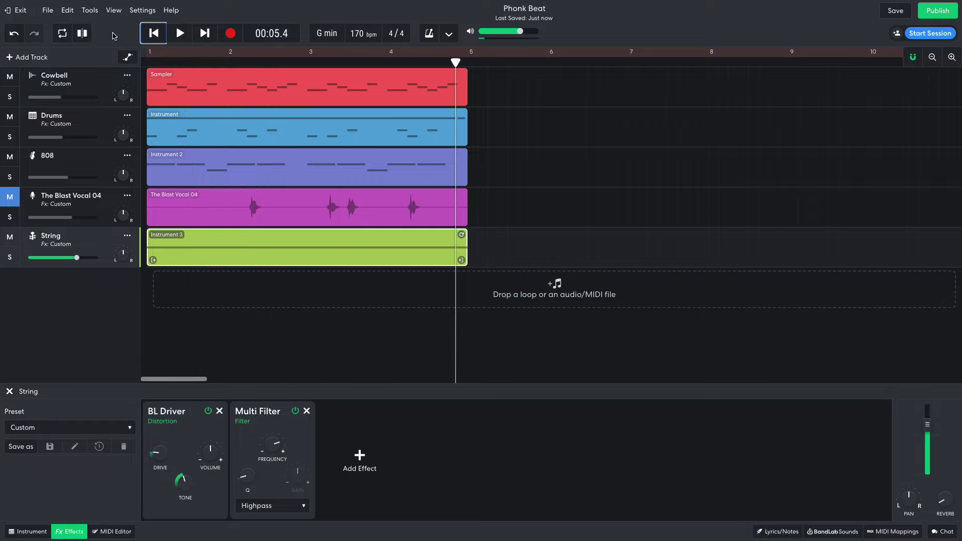
left_click(109, 252)
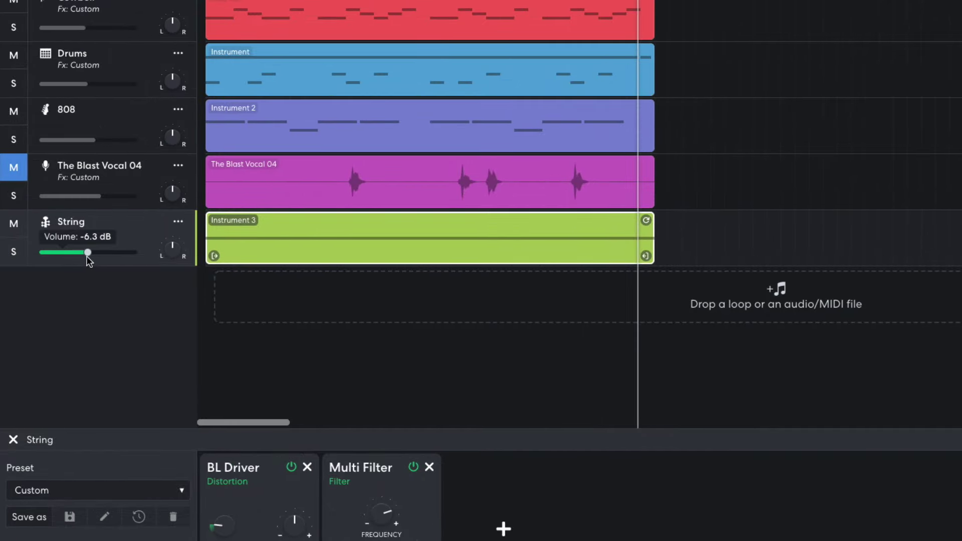
left_click_drag(71, 259, 64, 258)
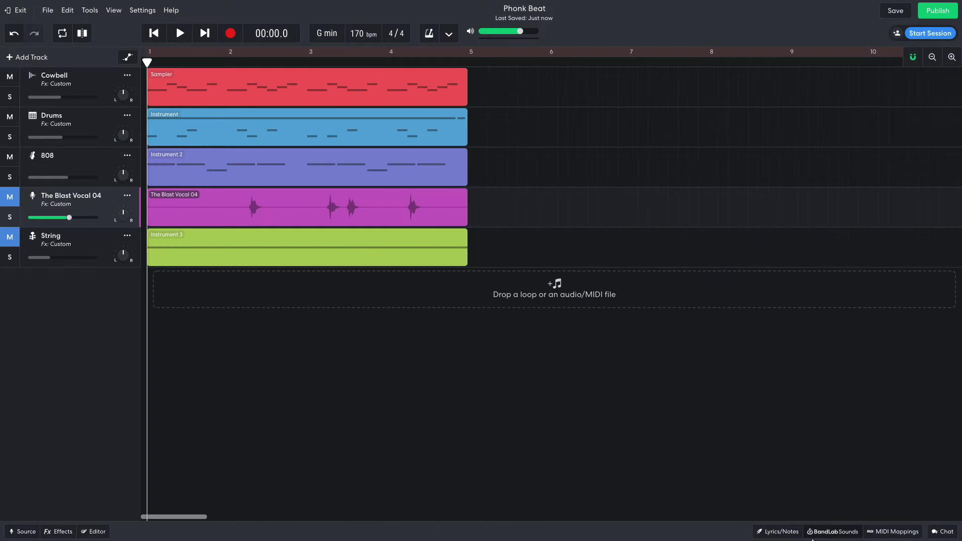
Clear the loop category and genre filters, then add Rainstorm Ambient as a track starting at bar 1
left_click(814, 533)
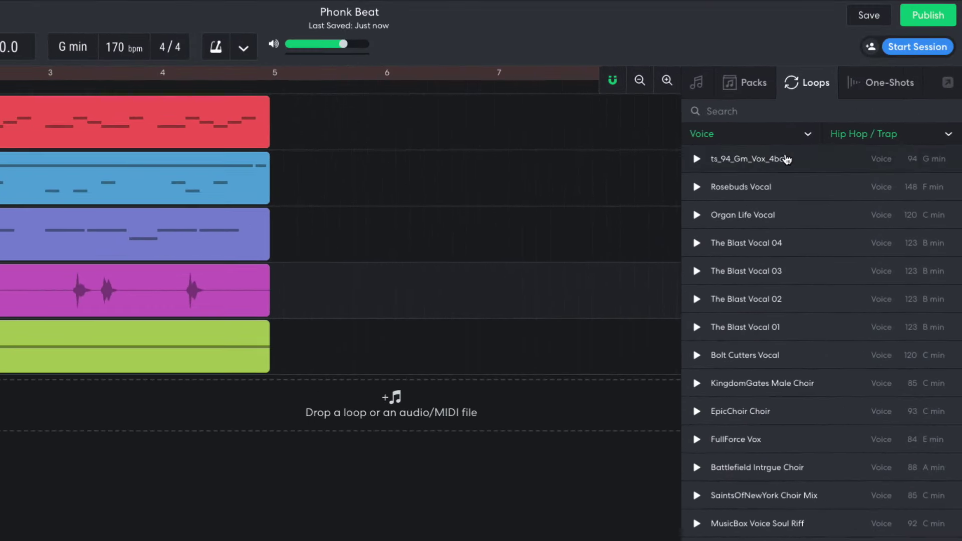
left_click(791, 140)
left_click(791, 162)
left_click(847, 142)
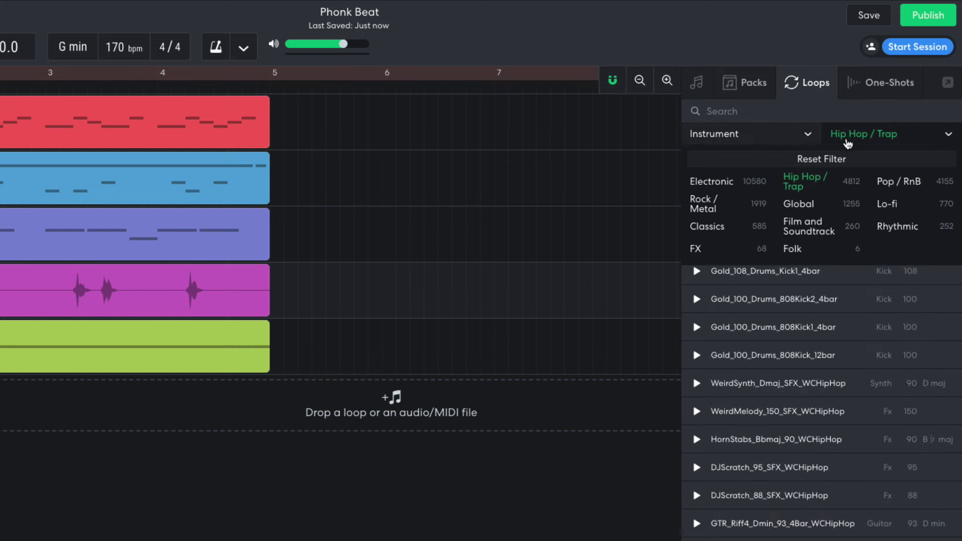
left_click(838, 159)
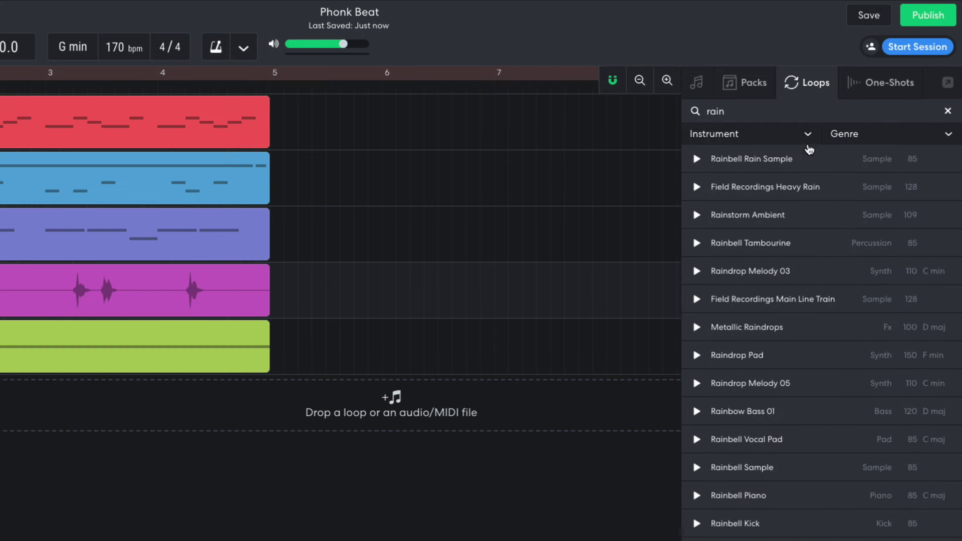
left_click_drag(748, 214, 0, 410)
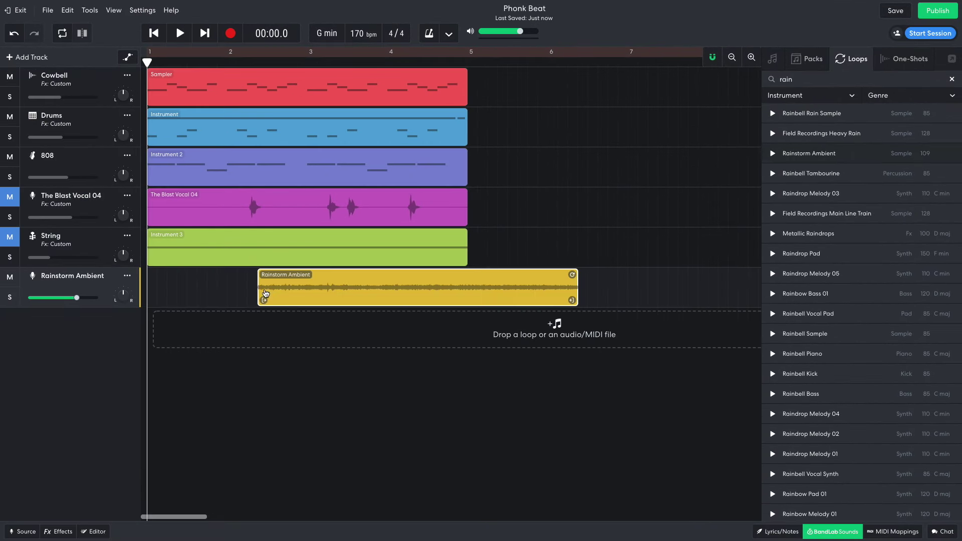
left_click_drag(386, 286, 282, 283)
Add a Multi Filter set to Highpass on the Rainstorm Ambient track
left_click(59, 532)
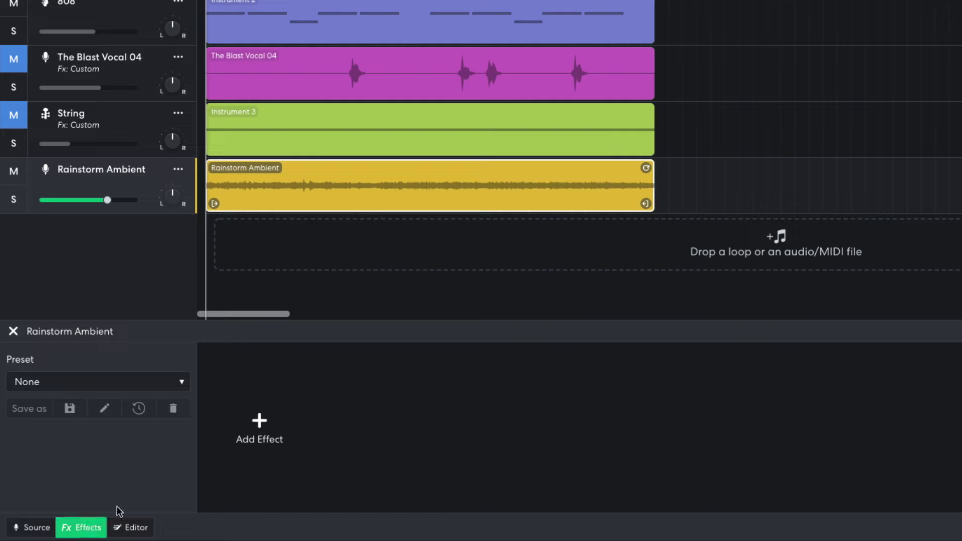
left_click(248, 427)
mouse_move(247, 426)
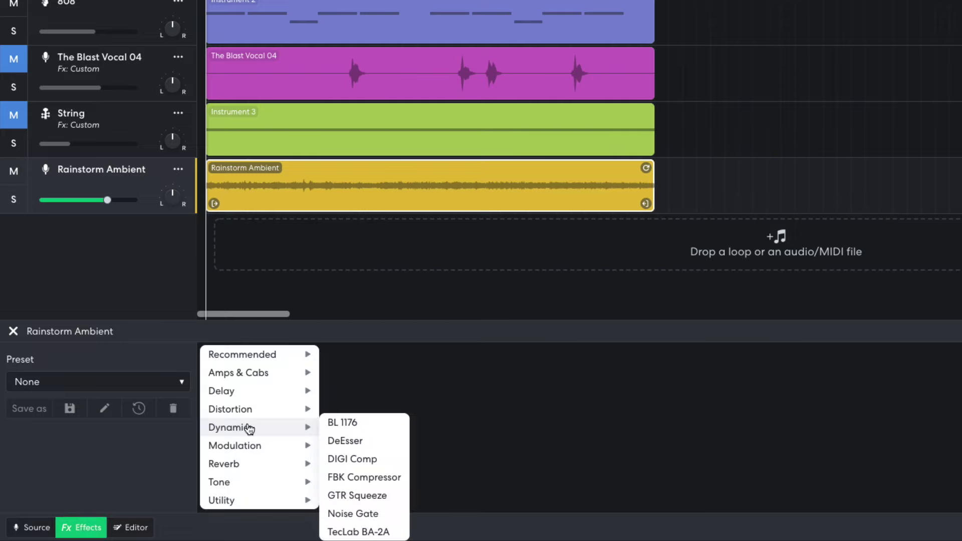
mouse_move(240, 483)
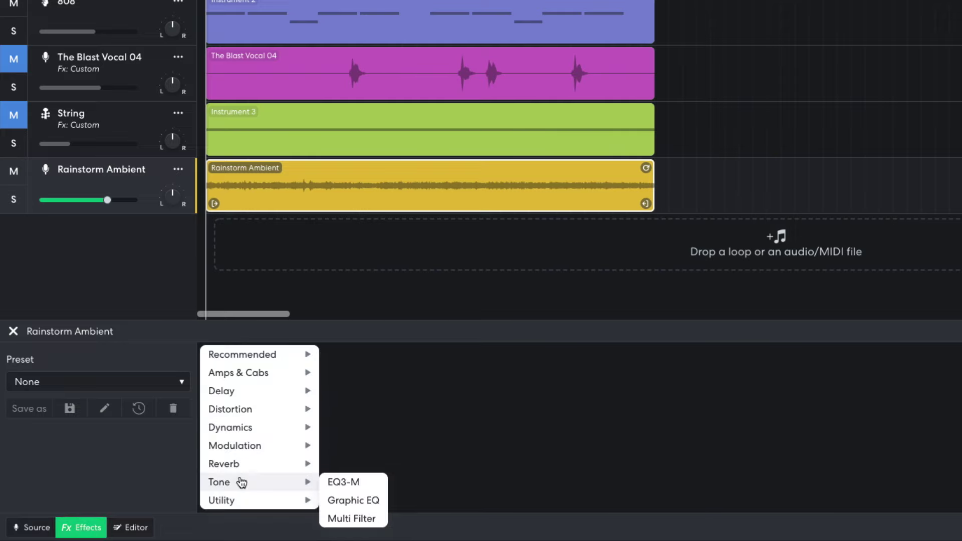
left_click(356, 521)
left_click(277, 493)
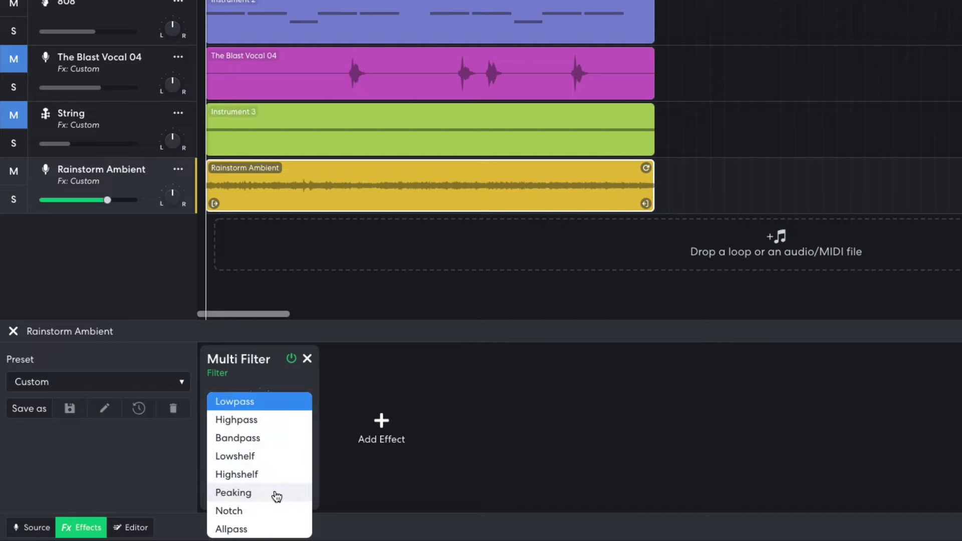
left_click(261, 420)
Lower the filter's cutoff frequency, set the rain volume to -4.1 dB, and play
mouse_move(260, 407)
left_mouse_down()
mouse_move(250, 459)
mouse_move(261, 414)
left_mouse_up()
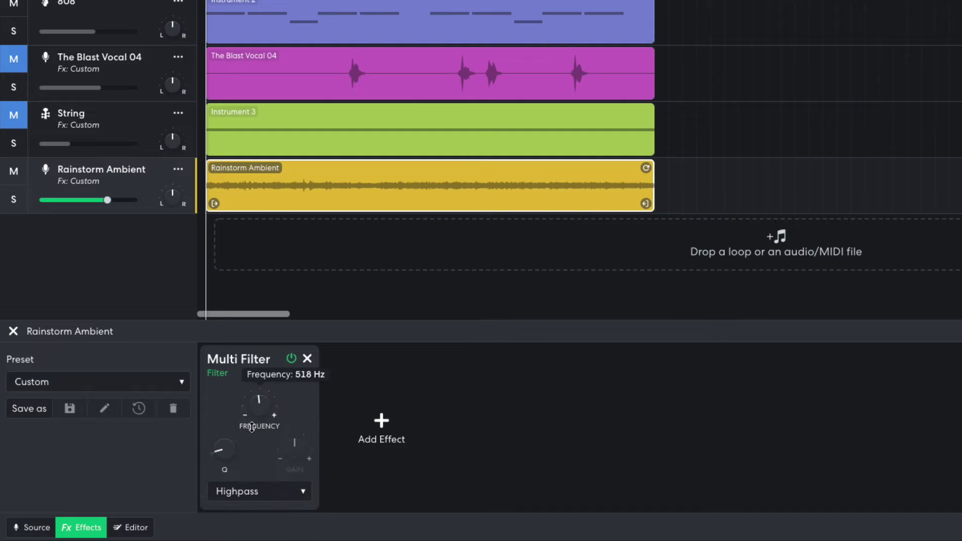
left_click_drag(107, 200, 71, 202)
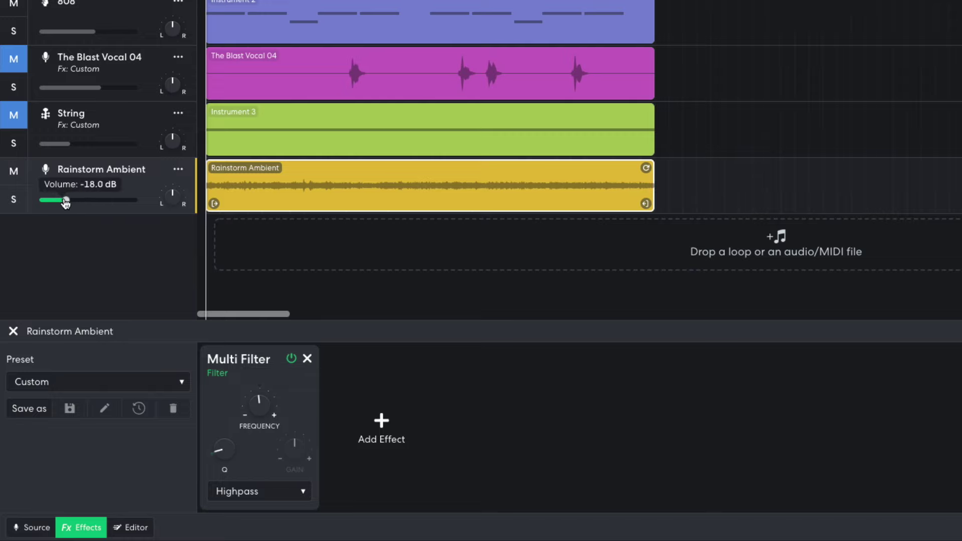
key("space")
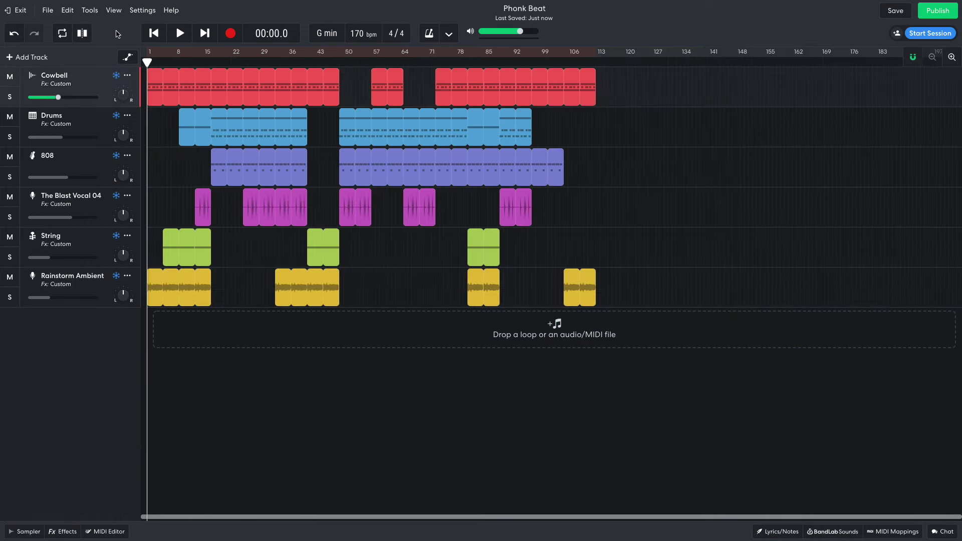
Play the song, copy the rain clip to around bar 113, and open it in the editor
key("space")
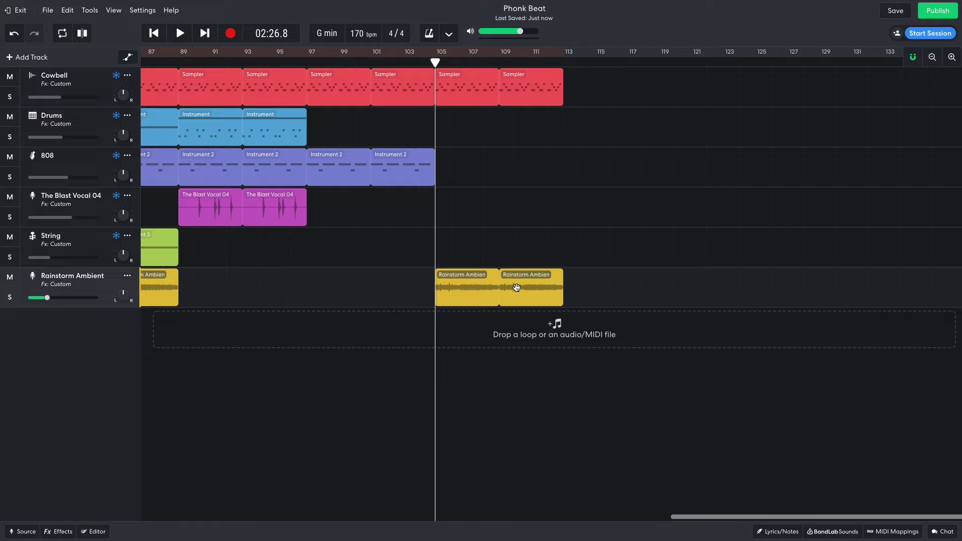
left_click_drag(516, 287, 583, 293)
double_click(583, 292)
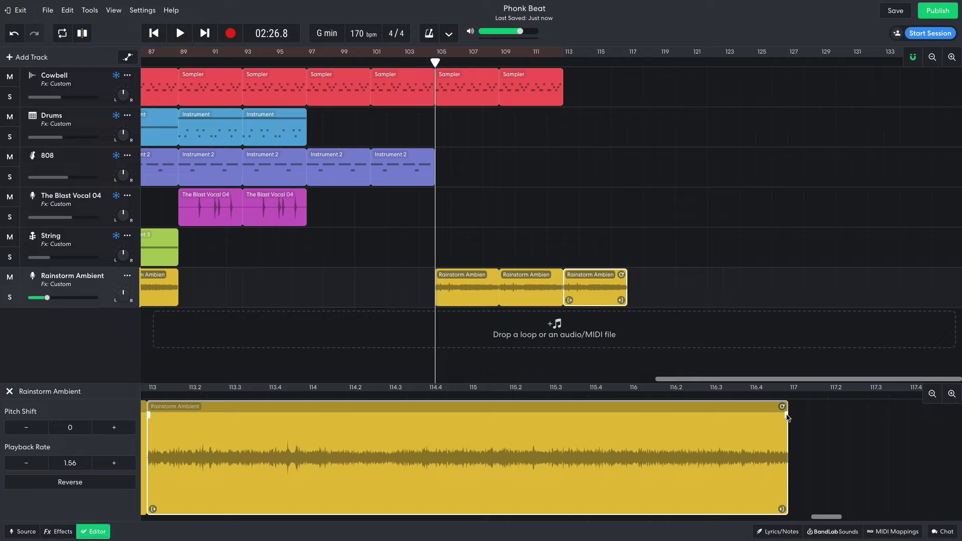
Fade the final rain clip out across its full length and play it back
left_click_drag(785, 415, 236, 436)
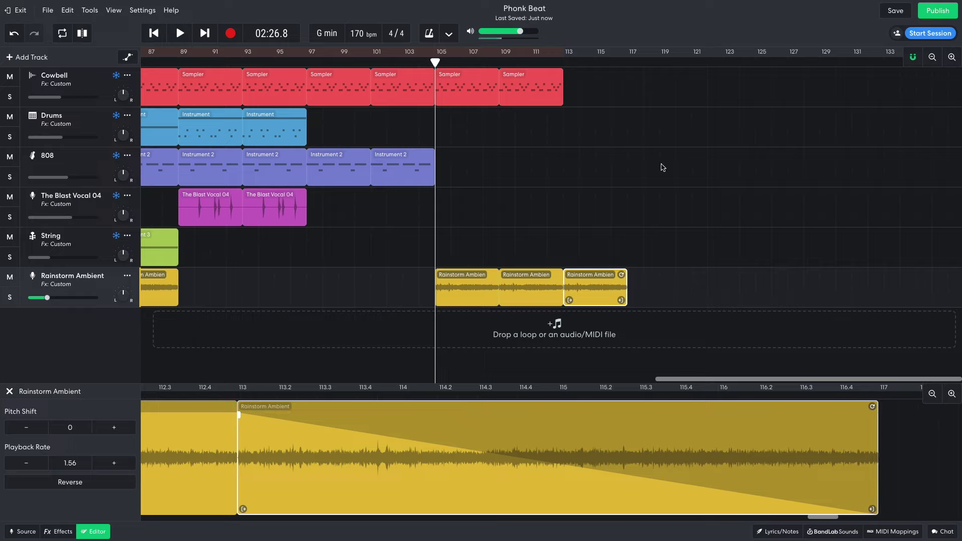
key("space")
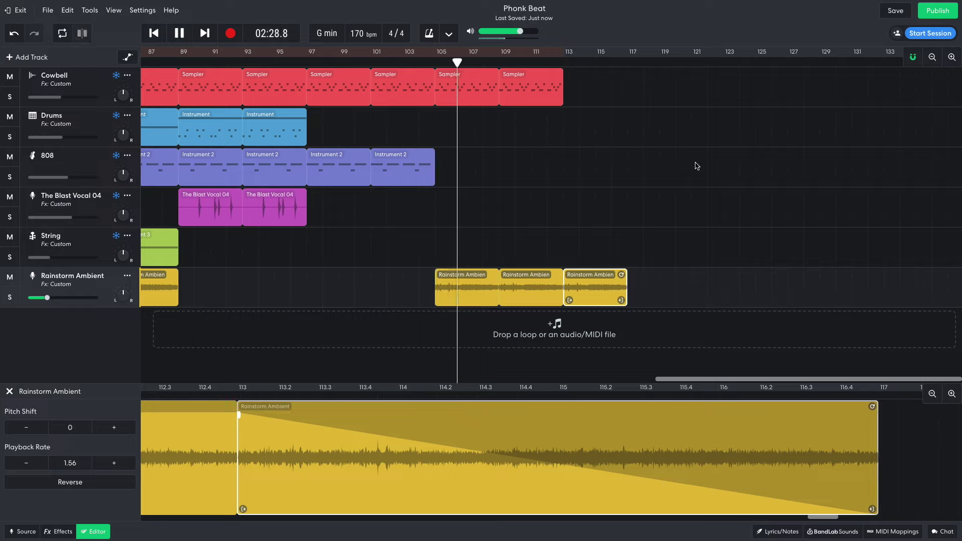